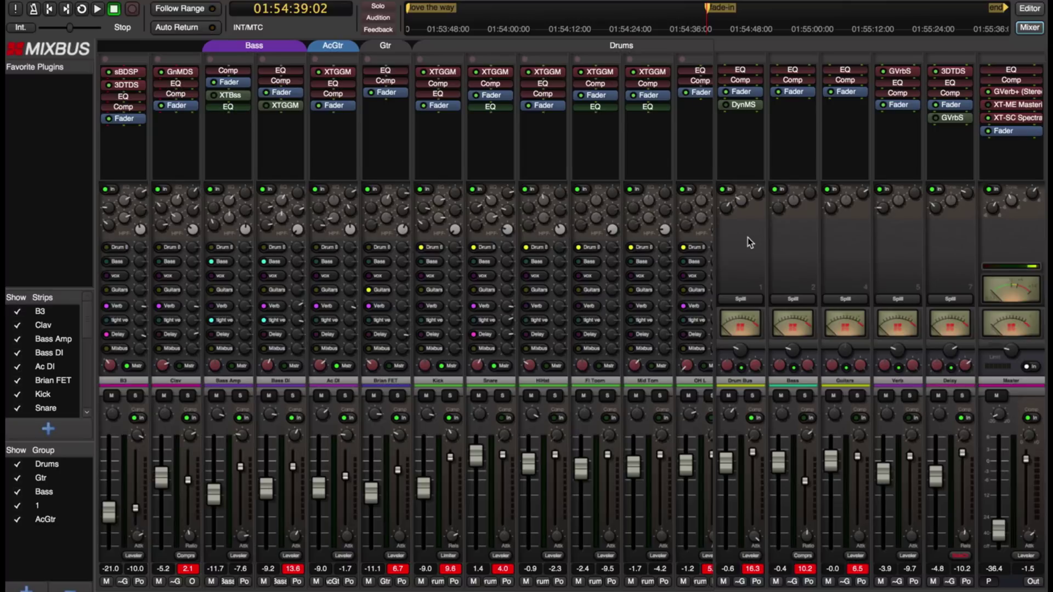
Play the session briefly, then preview the strips feeding Drum Bus, Guitars, Verb and Delay before showing all strips
key(space)
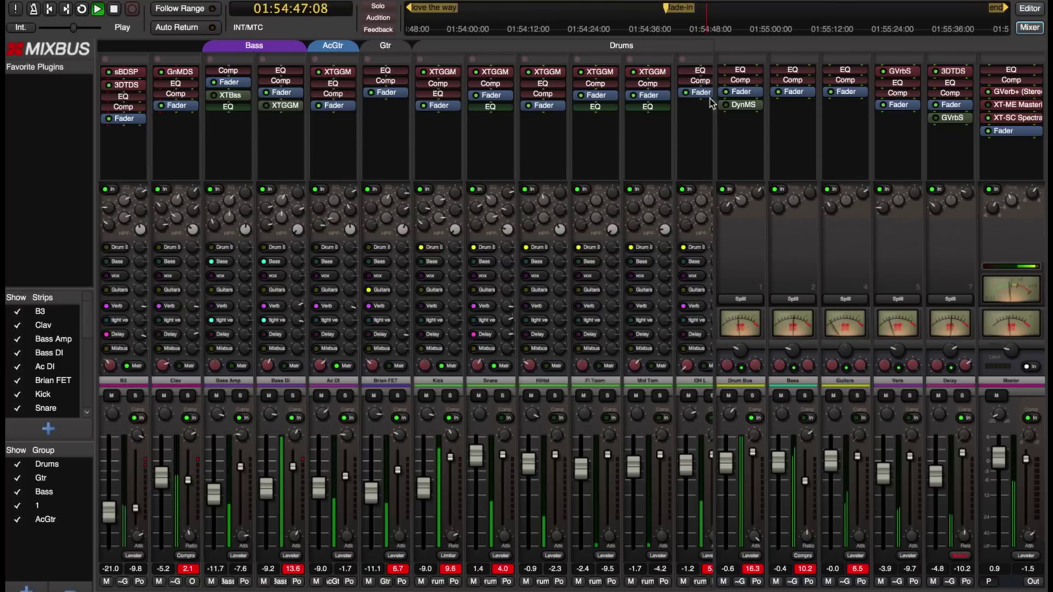
key(space)
click(670, 31)
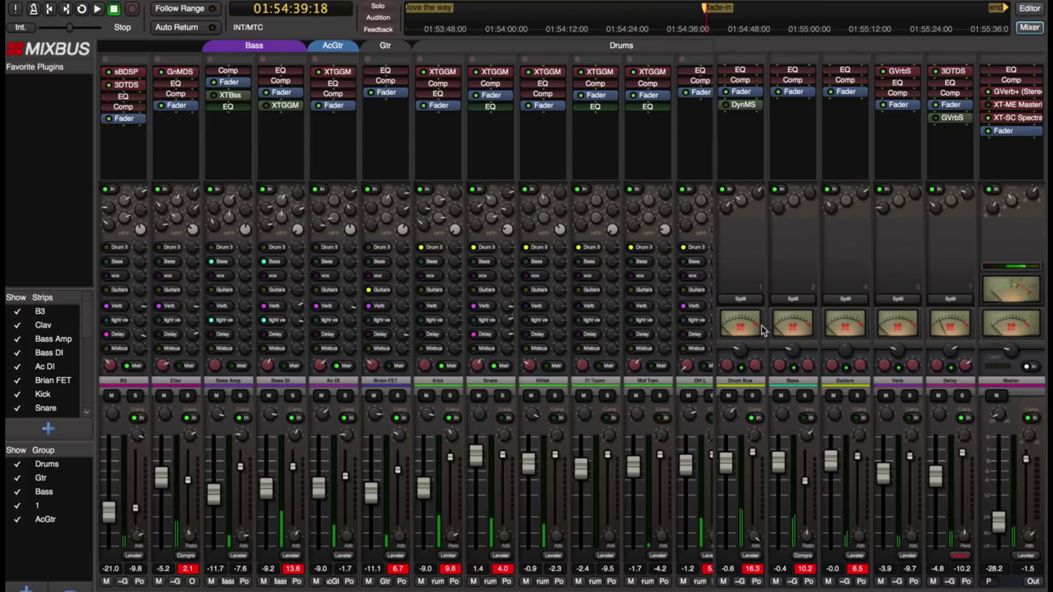
click(741, 300)
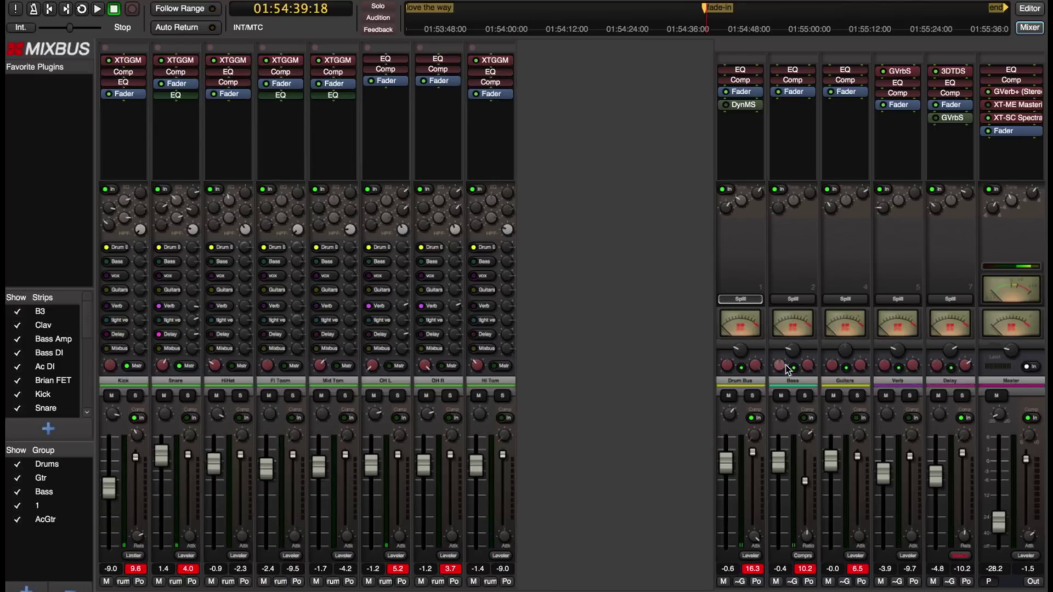
click(842, 298)
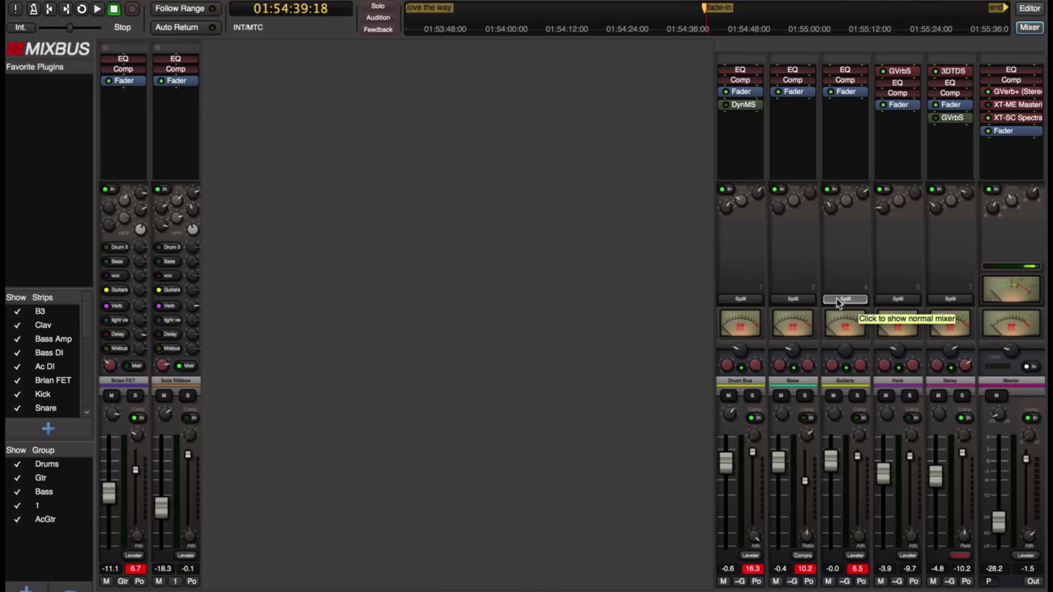
click(900, 301)
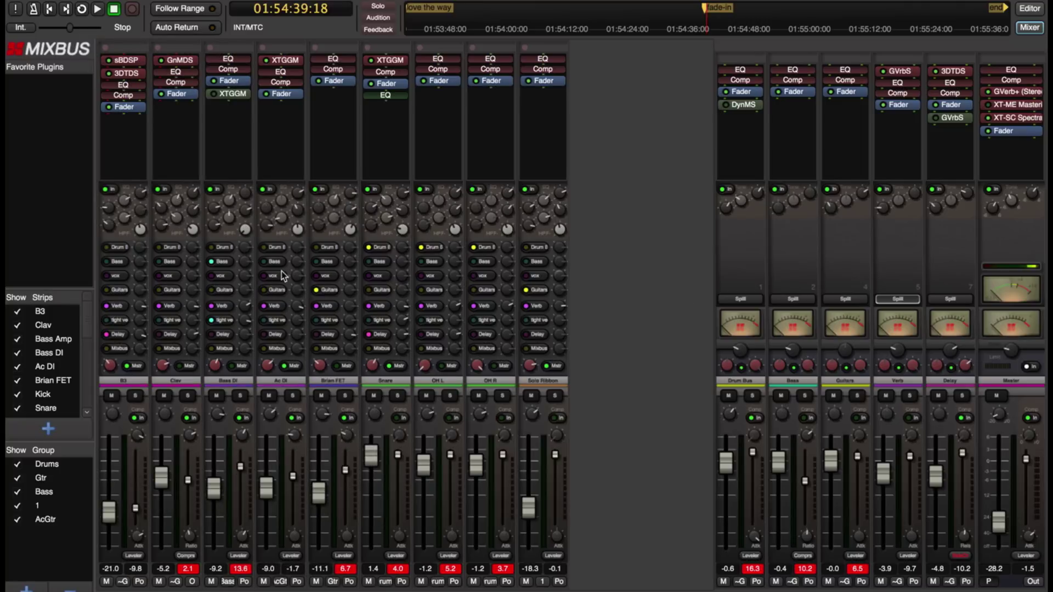
click(959, 299)
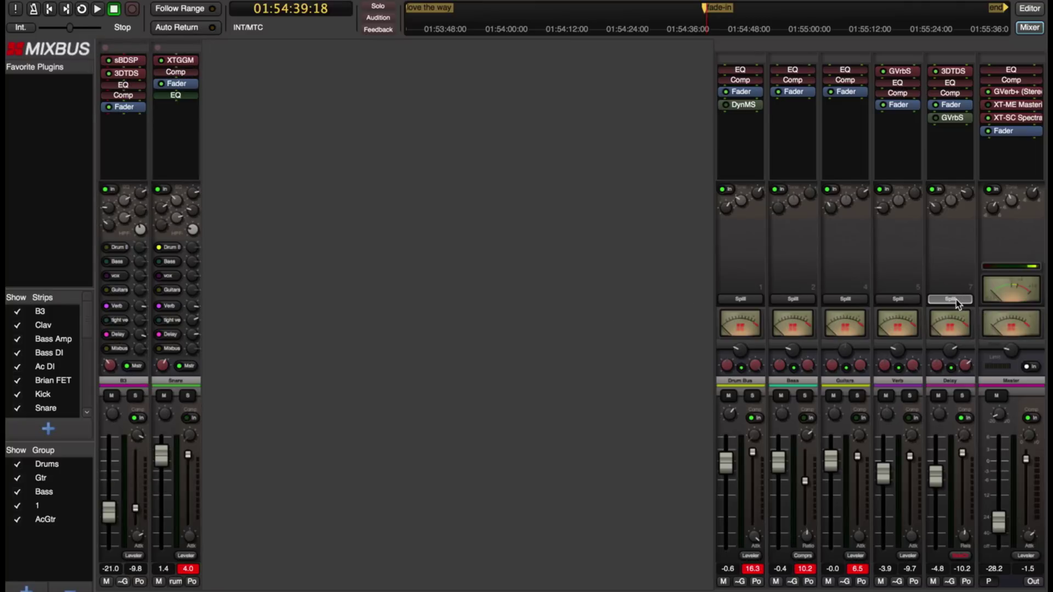
click(956, 299)
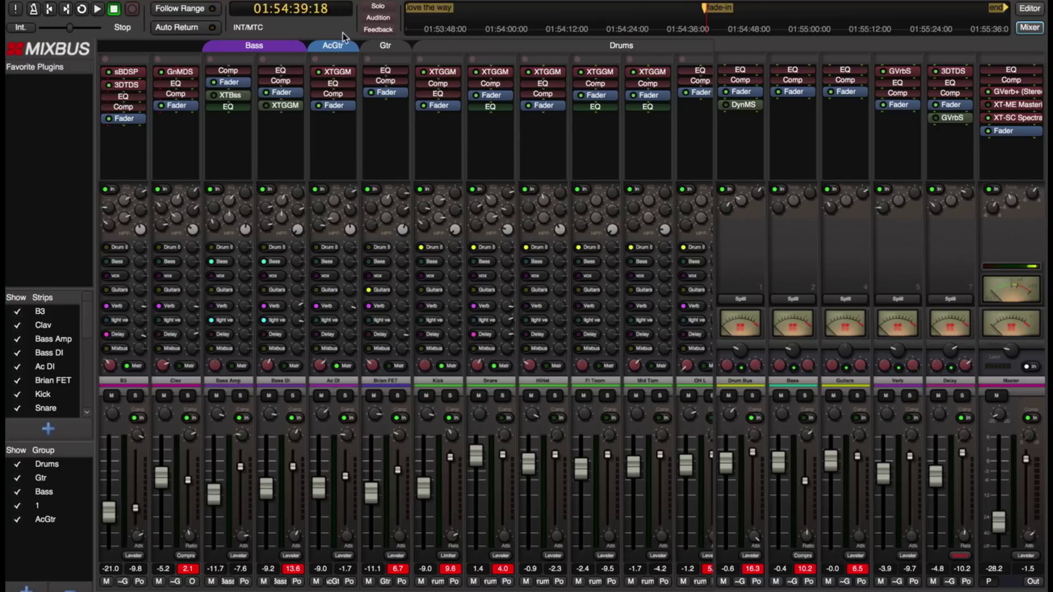
Add 3 VCA Masters through the Add Track, Bus or VCA dialog
click(296, 0)
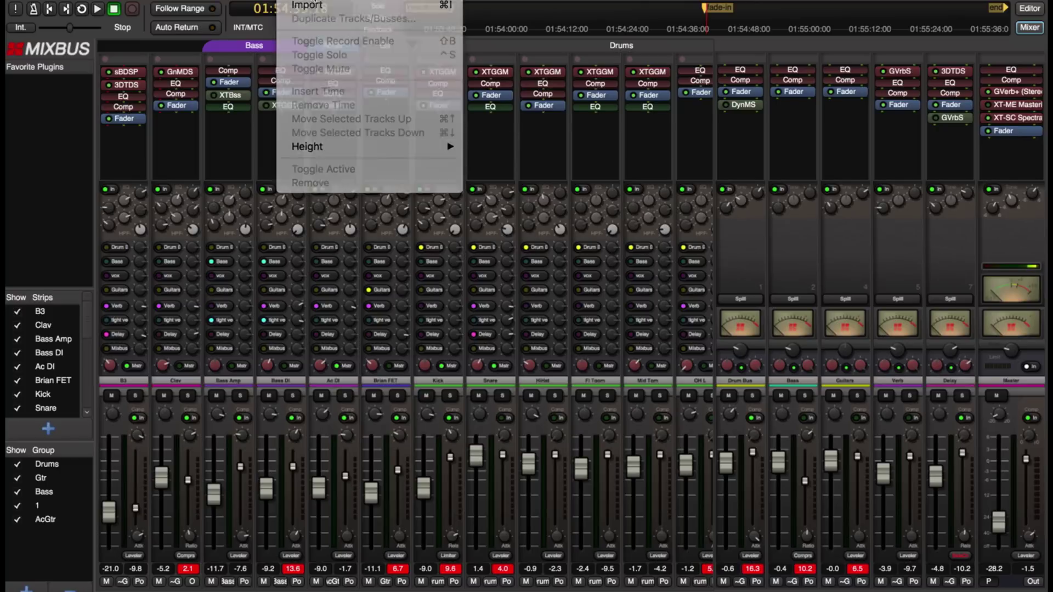
click(317, 3)
drag(317, 12, 478, 159)
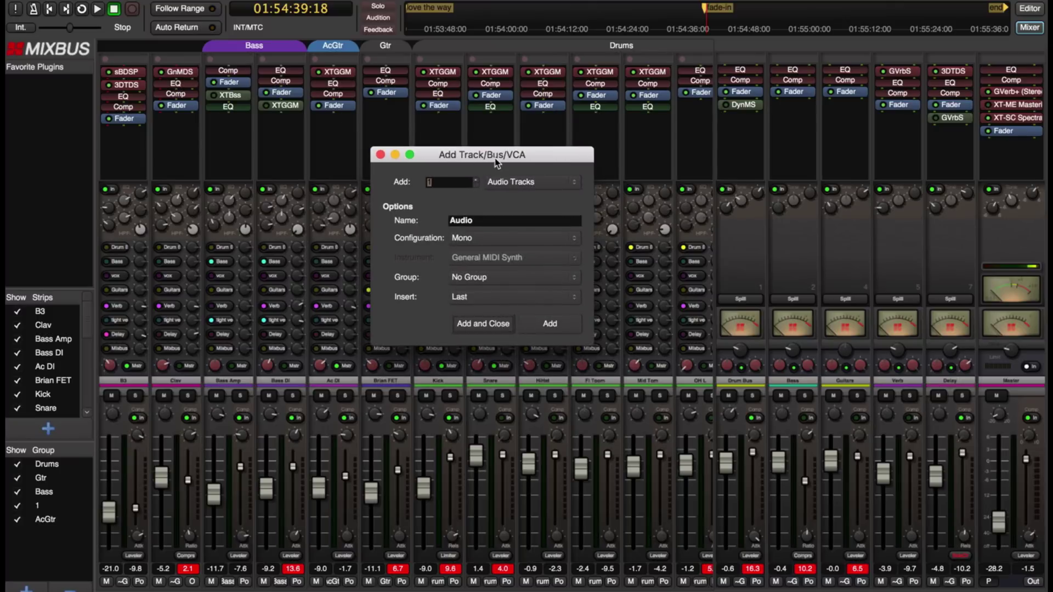
click(521, 181)
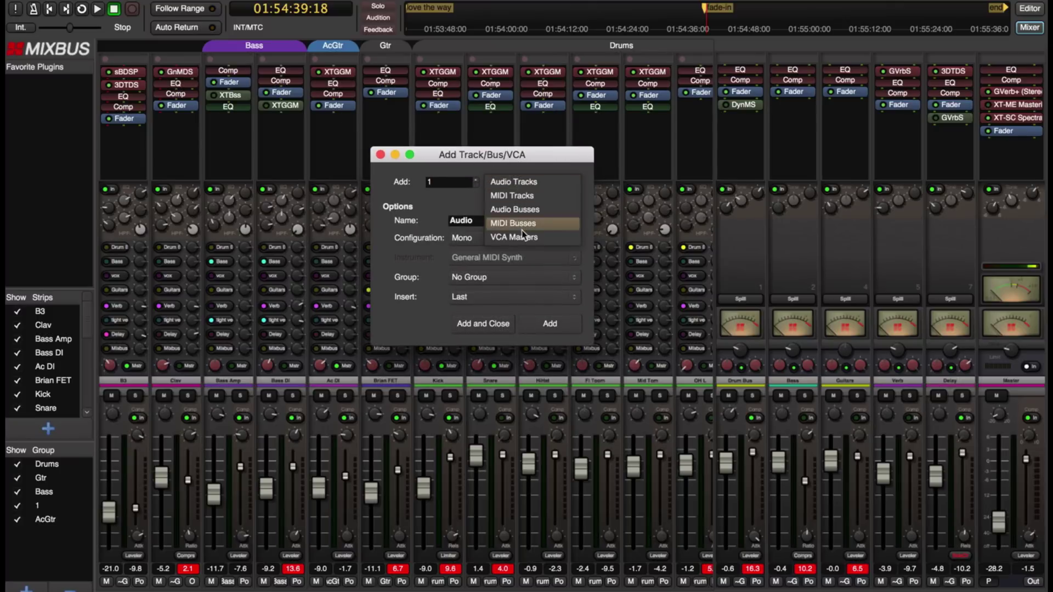
click(505, 233)
click(475, 182)
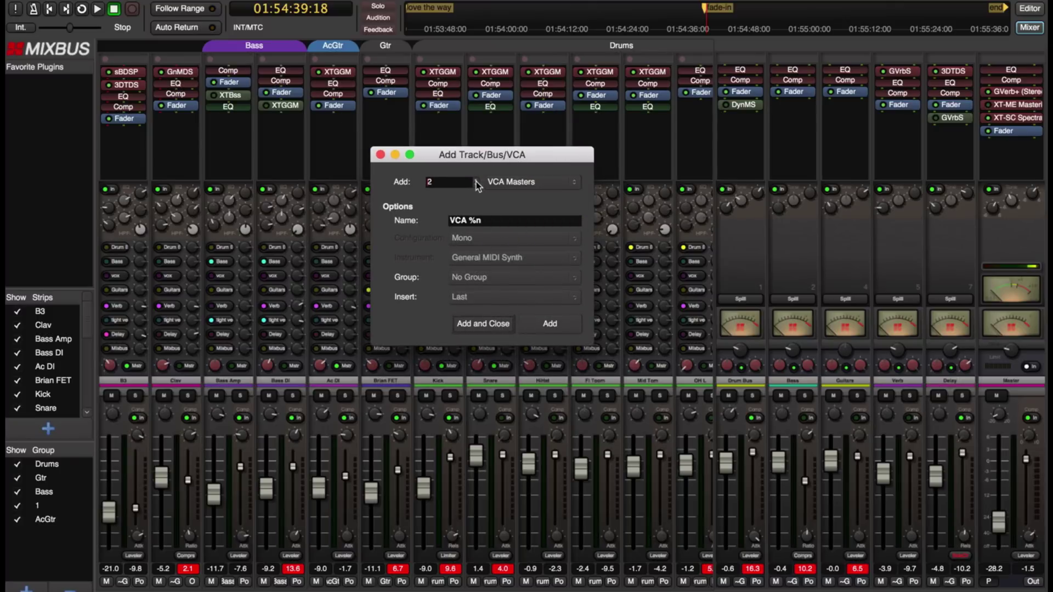
click(475, 181)
click(498, 324)
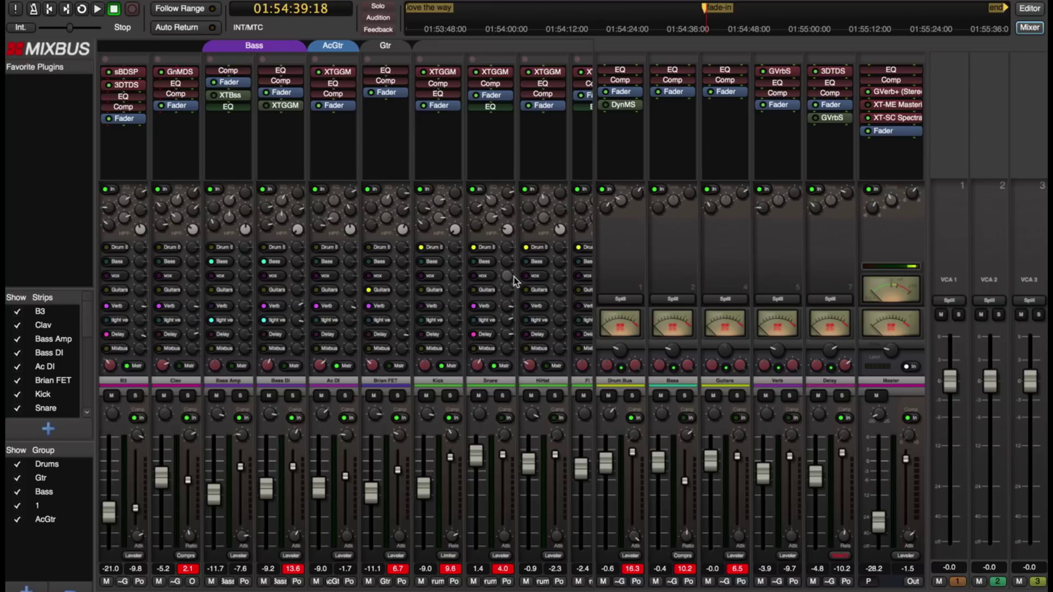
mouse_move(133, 67)
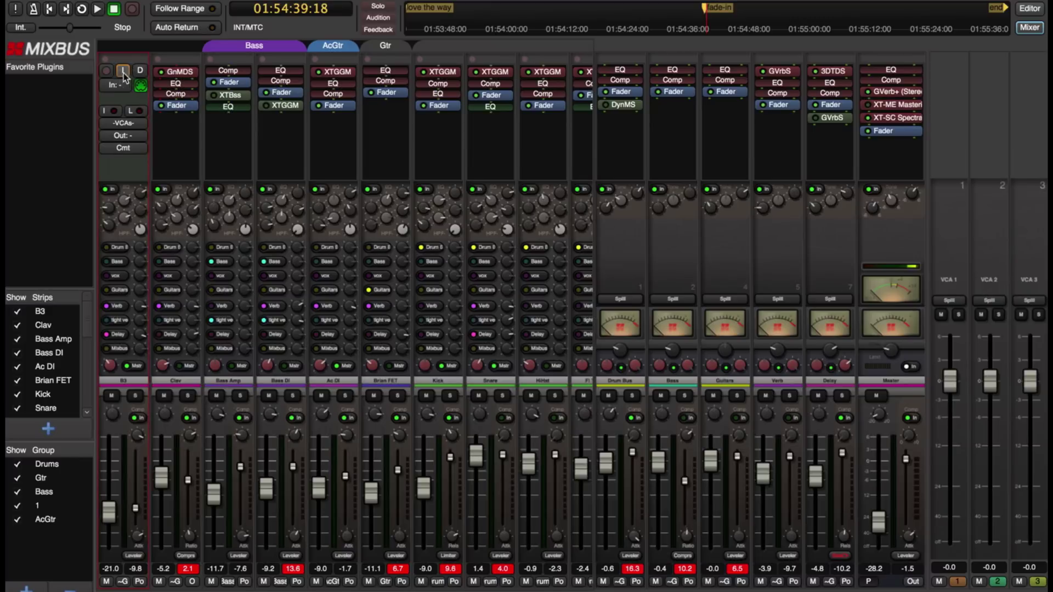
click(124, 125)
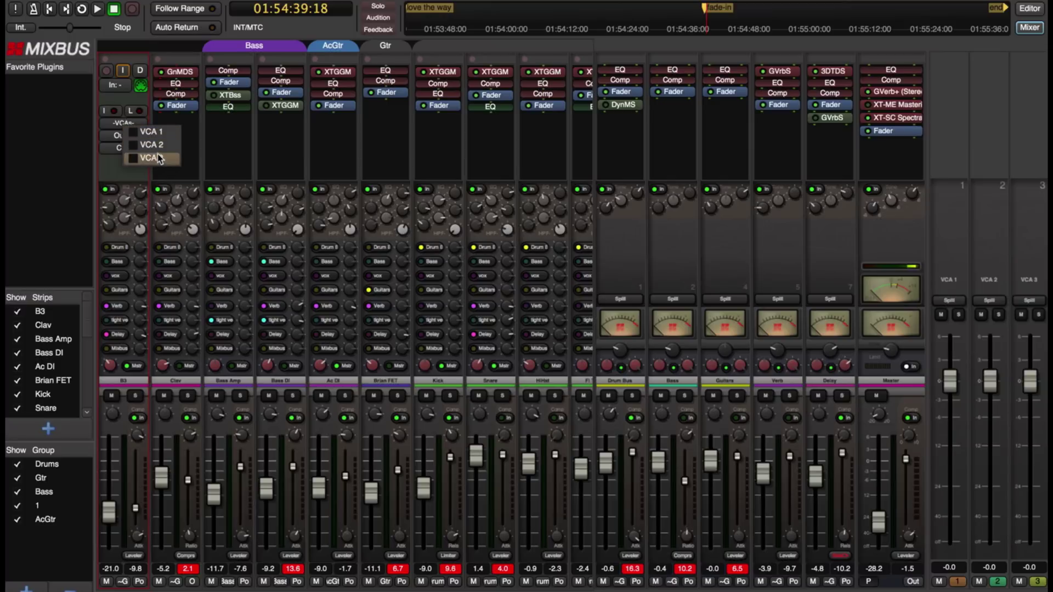
click(149, 132)
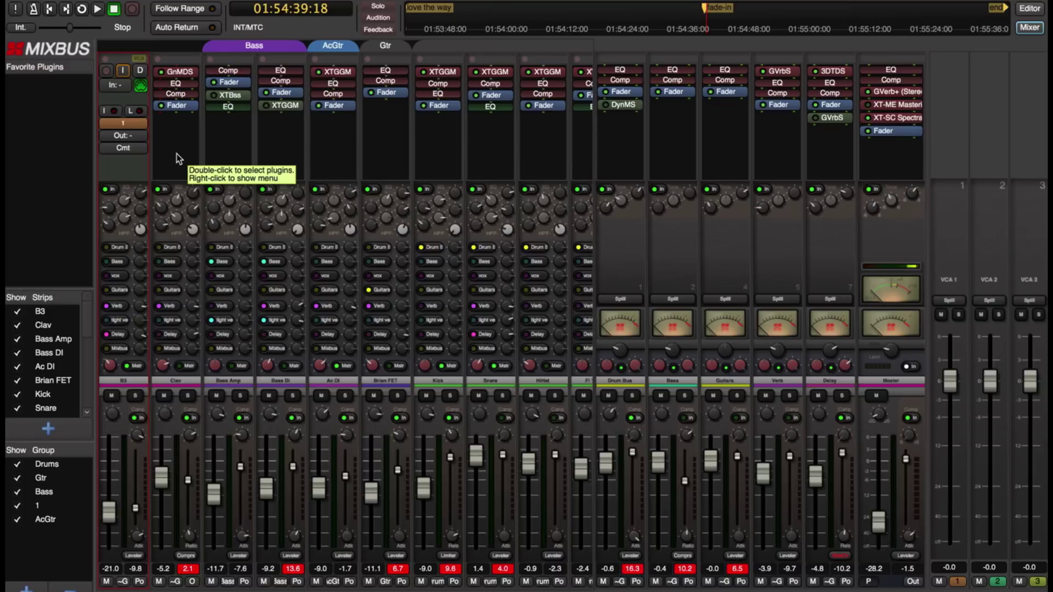
click(137, 123)
click(182, 147)
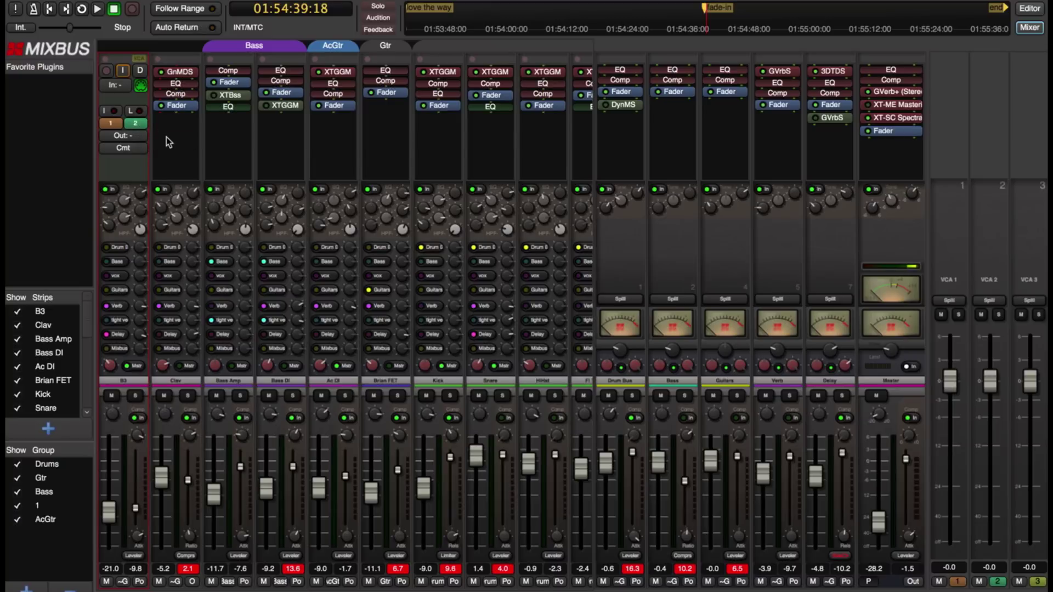
click(139, 128)
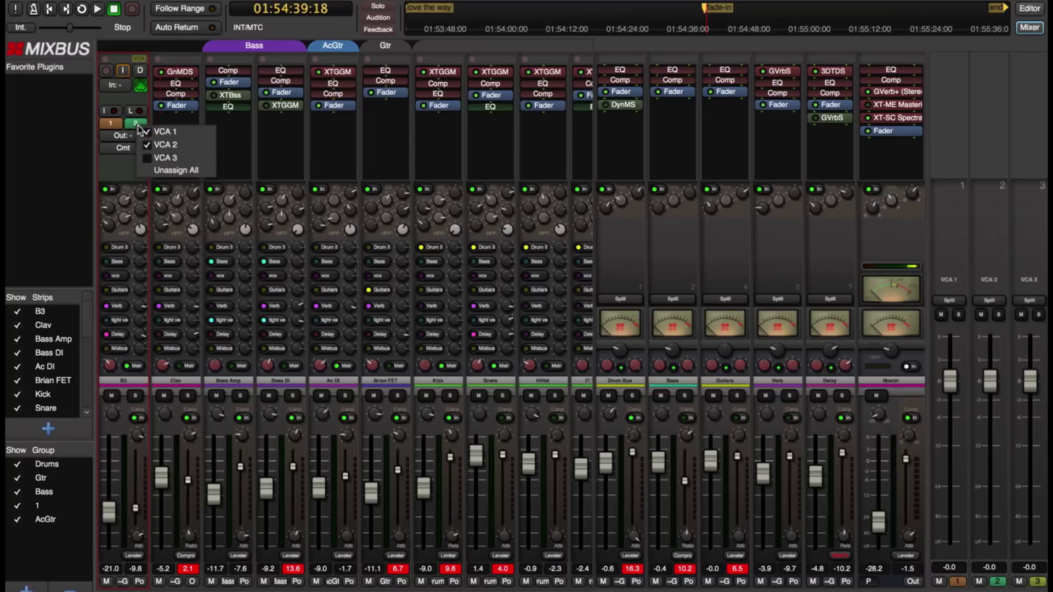
click(170, 171)
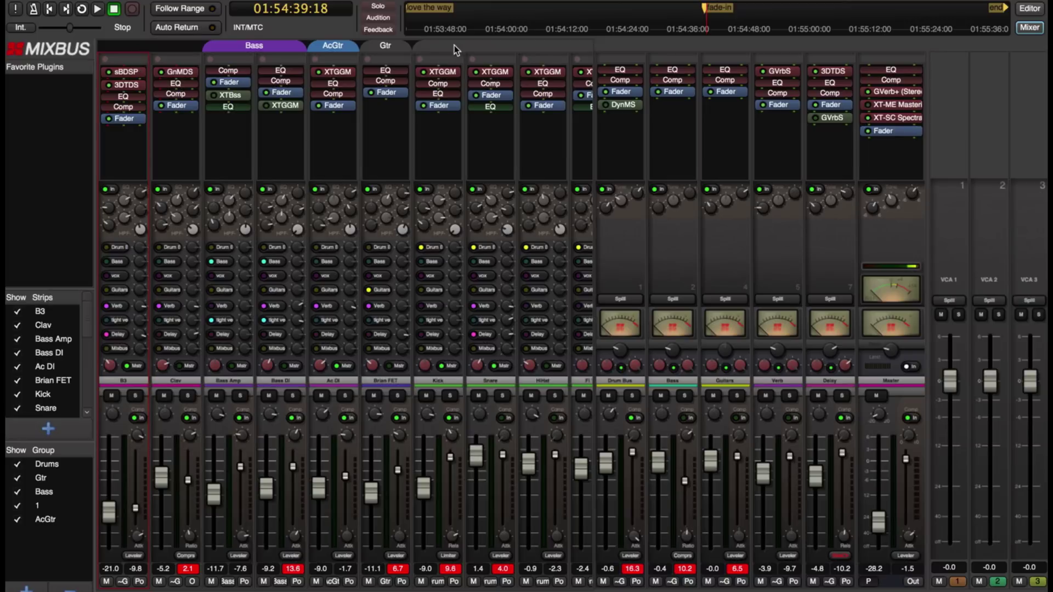
Assign the Drums group to VCA 1 from the group tab's context menu
scroll(456, 148, right, 2)
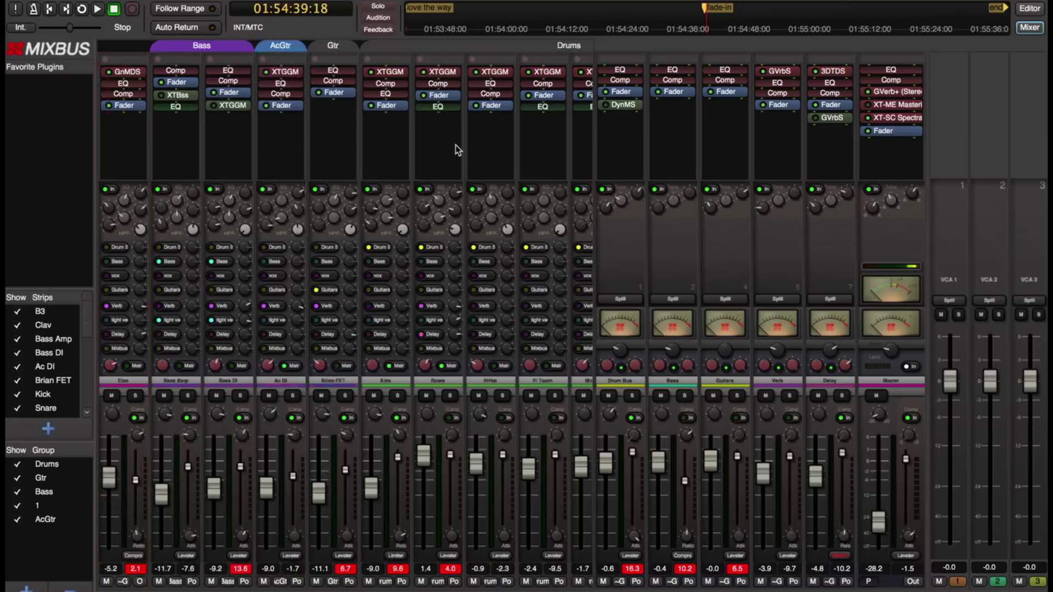
right_click(433, 45)
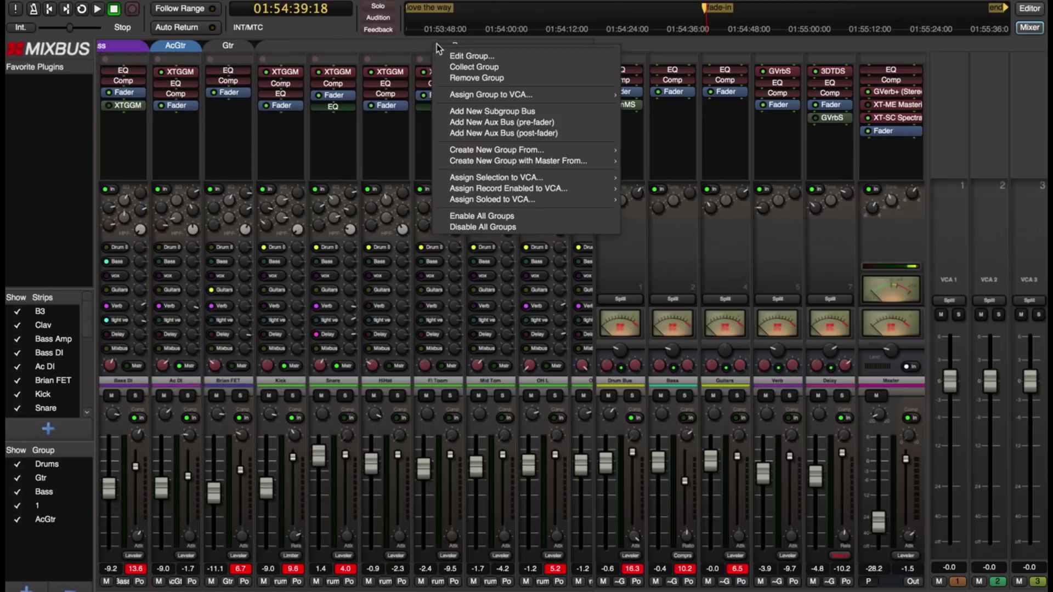
mouse_move(485, 97)
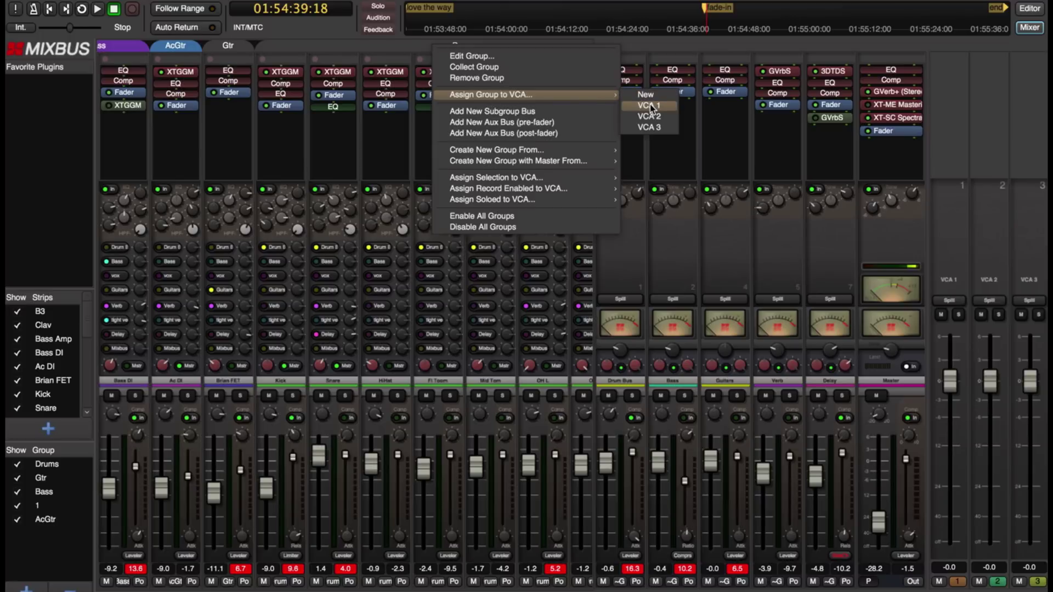
click(651, 106)
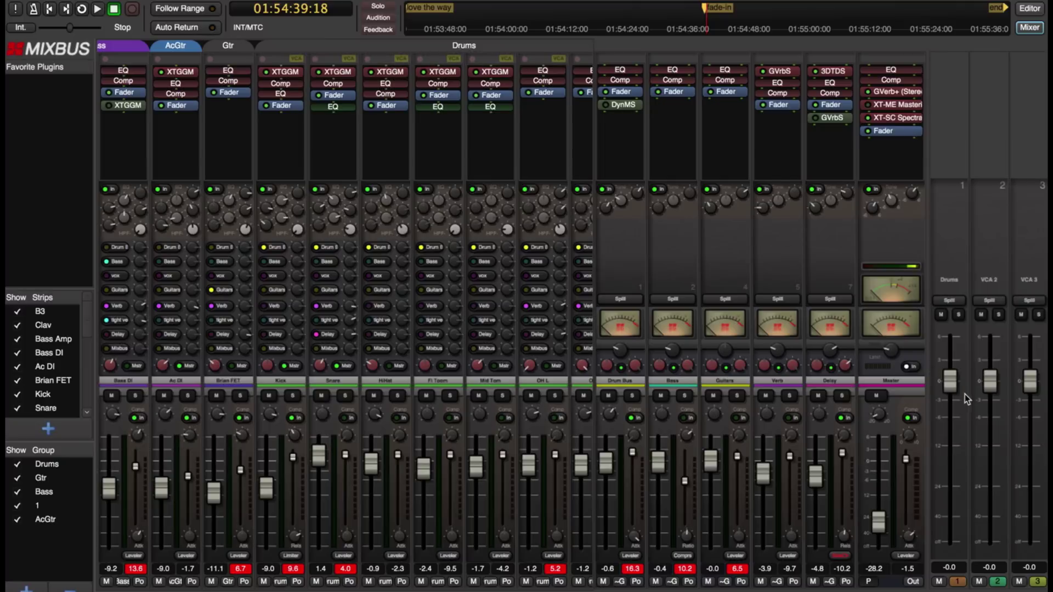
Lower the Drums VCA fader to -0.1 and start playback
scroll(957, 395, up, 7)
scroll(957, 395, down, 3)
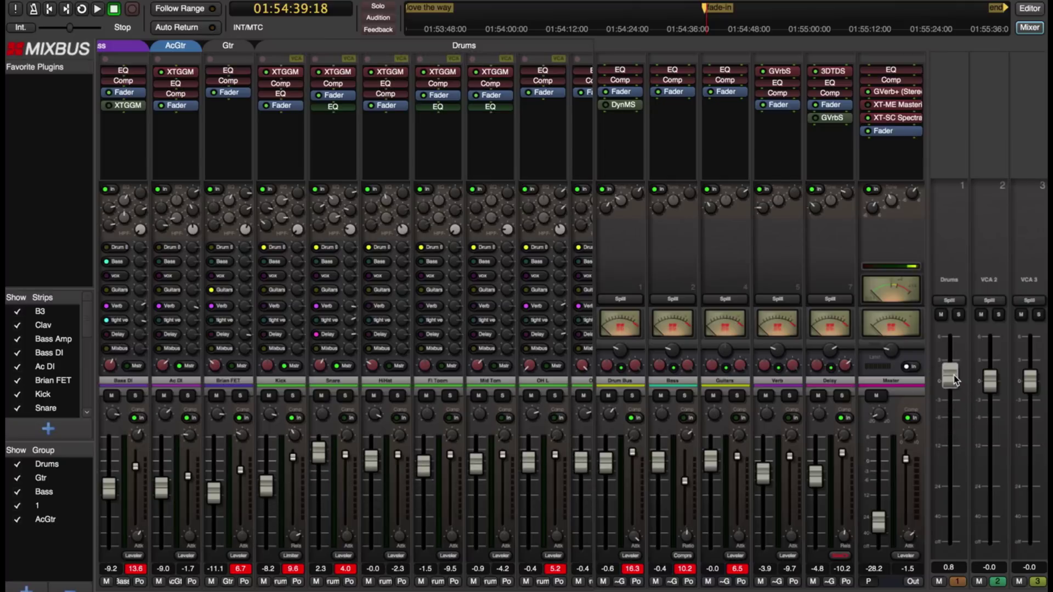
mouse_move(957, 380)
mouse_down()
mouse_move(955, 447)
mouse_move(954, 384)
mouse_up()
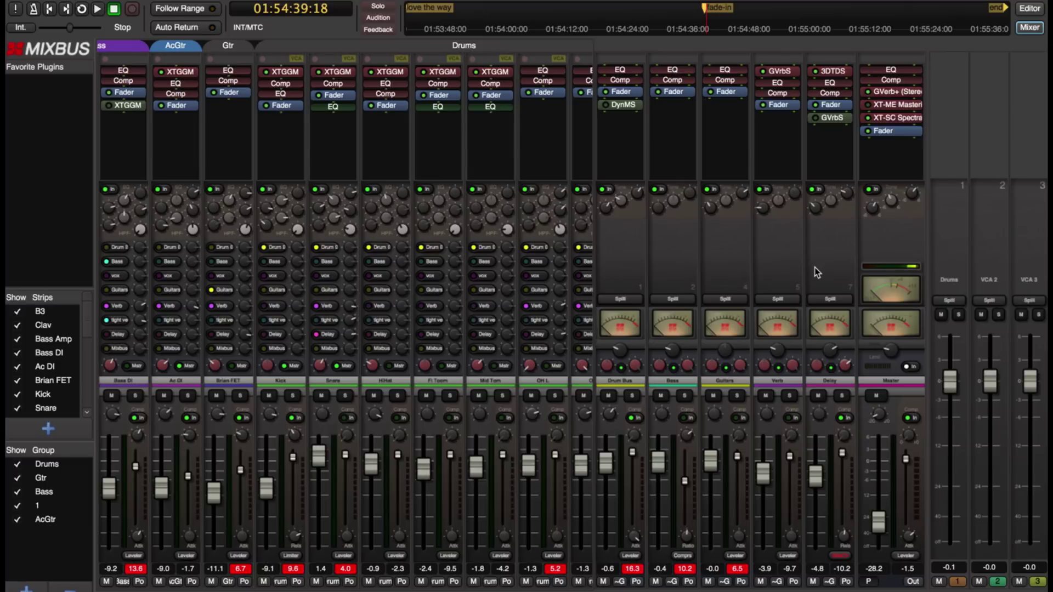
key(space)
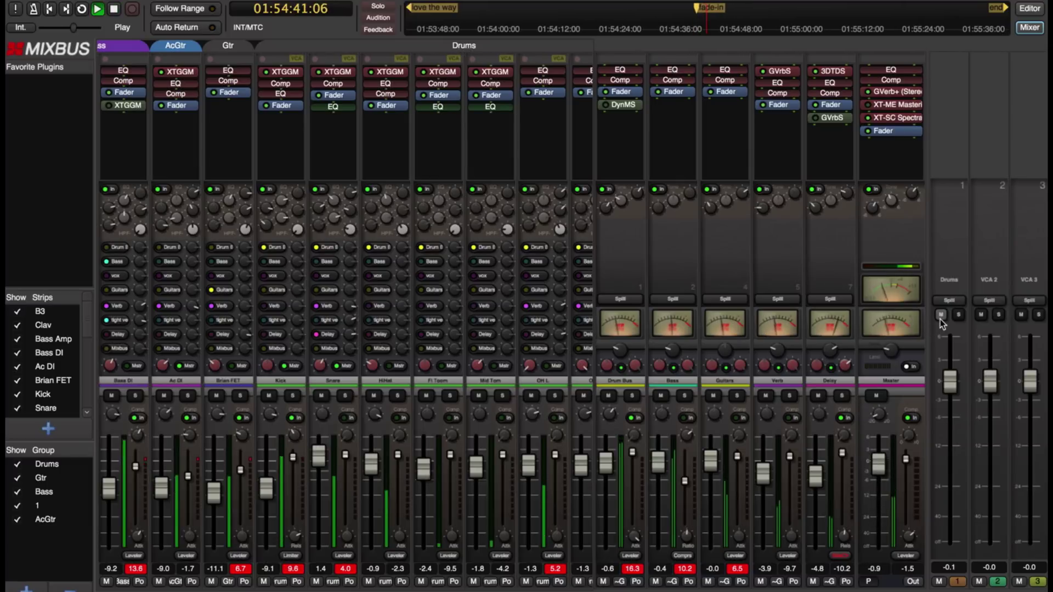
click(941, 318)
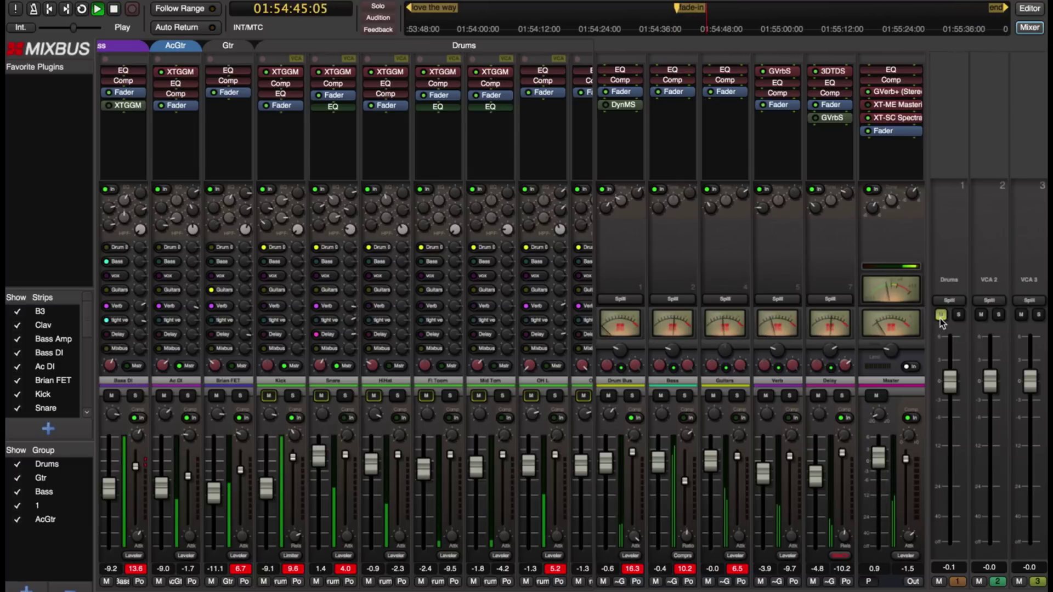
click(940, 317)
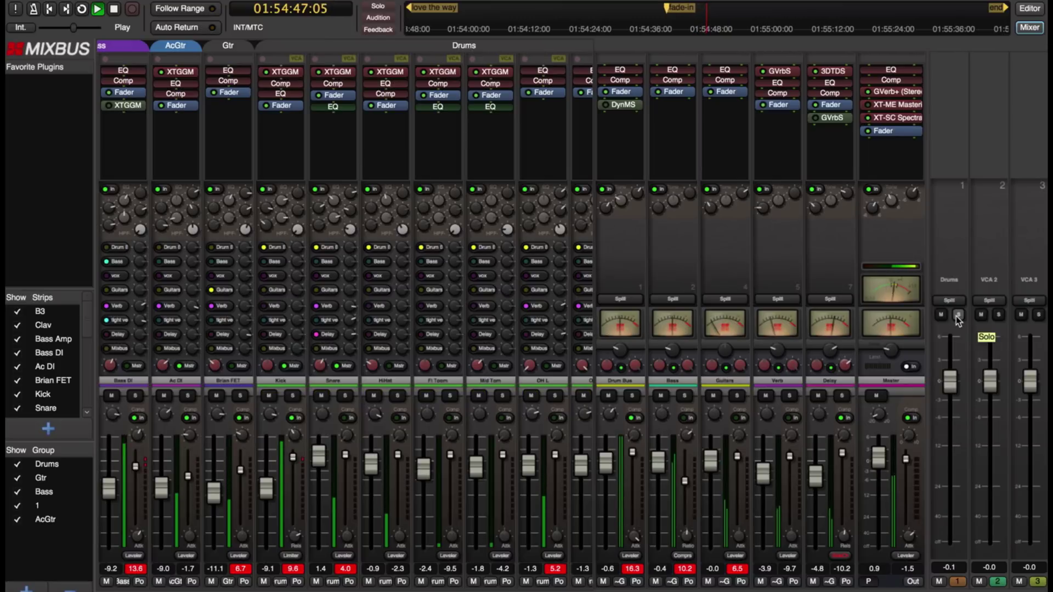
click(958, 317)
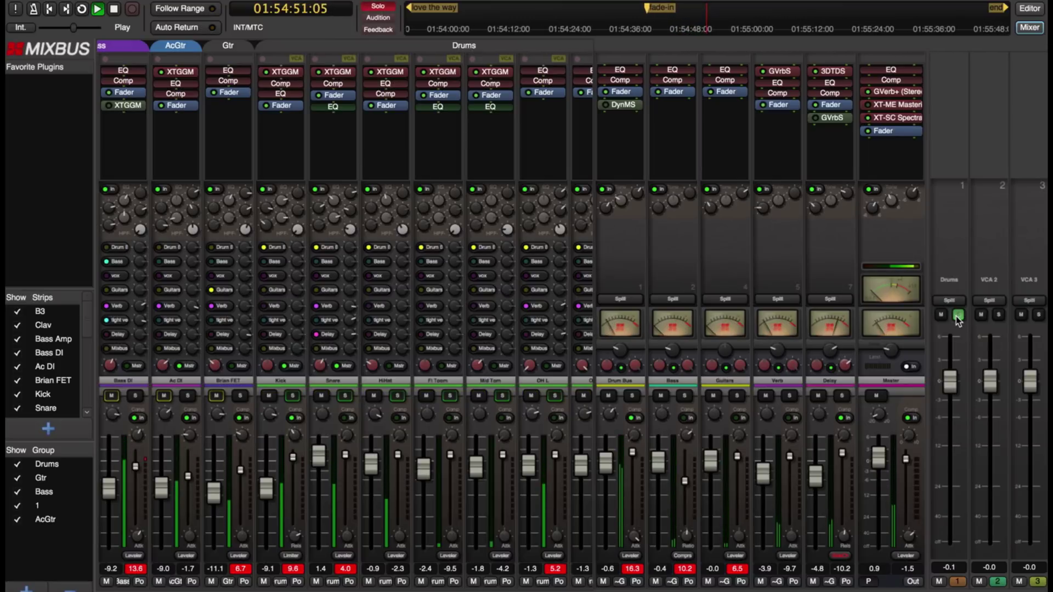
click(958, 317)
drag(950, 382, 951, 456)
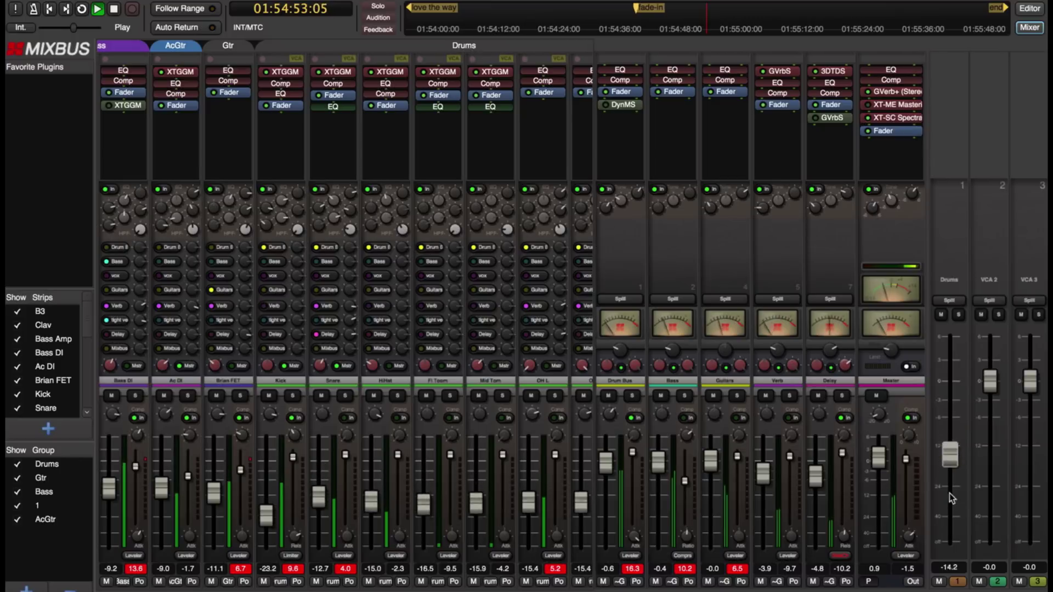
drag(951, 498, 952, 382)
key(space)
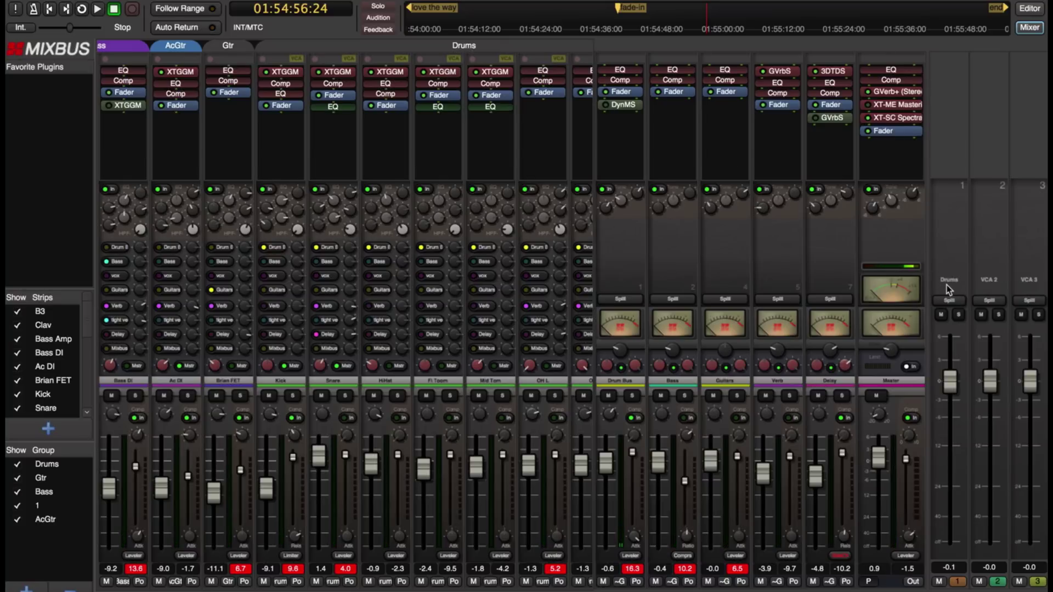
Assign the Bass Amp and Bass DI strips to VCA 2 and test it by riding the fader
scroll(466, 540, left, 3)
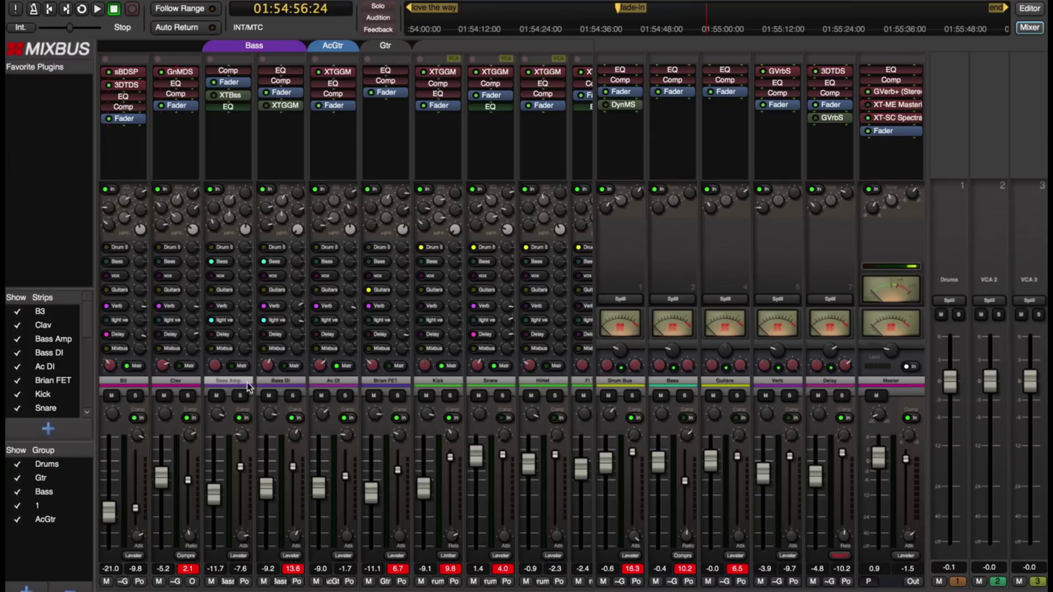
click(281, 384)
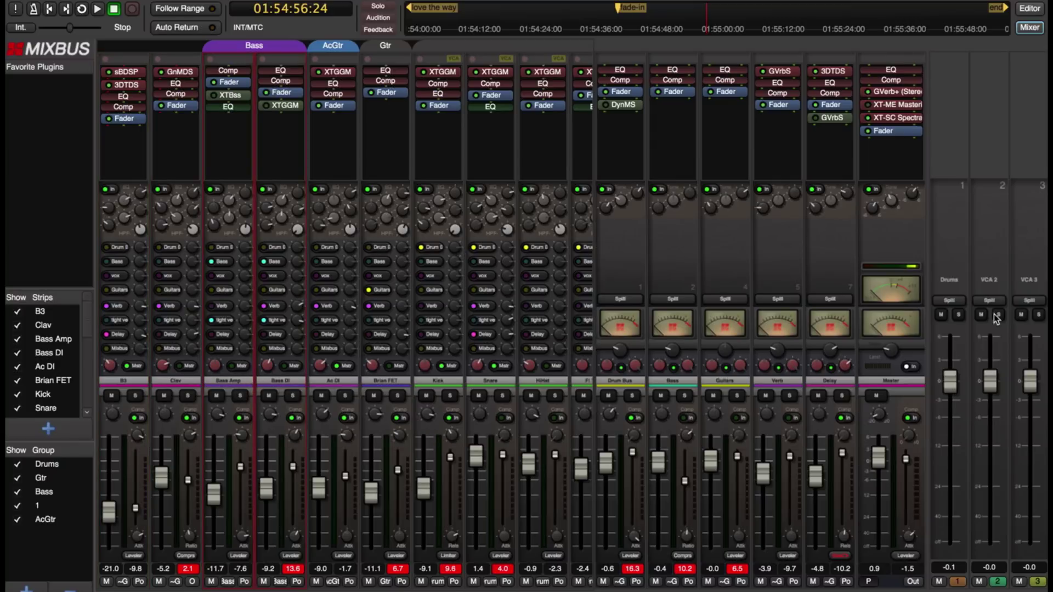
right_click(985, 256)
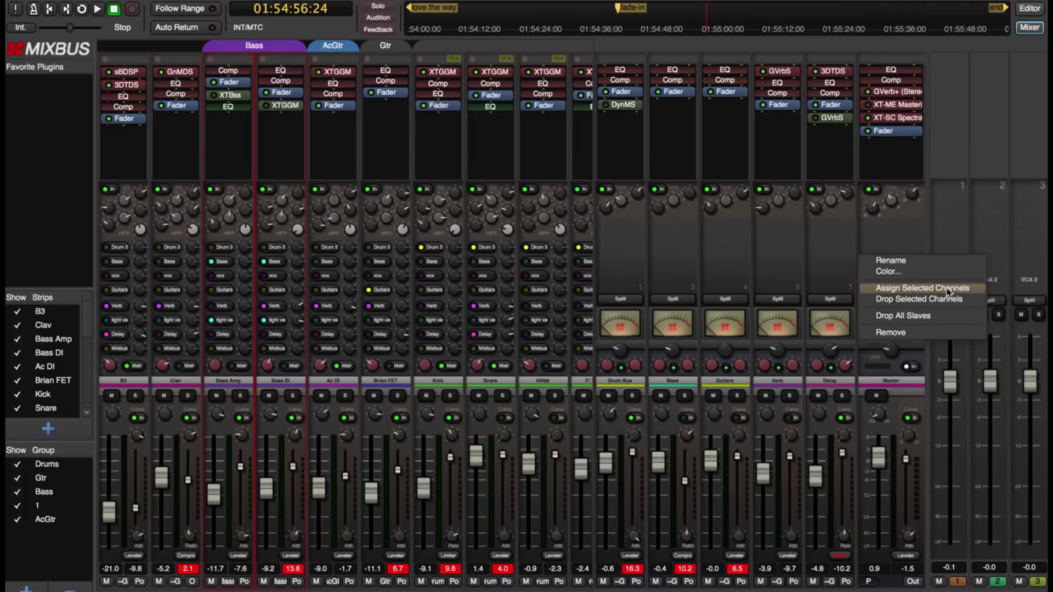
click(919, 290)
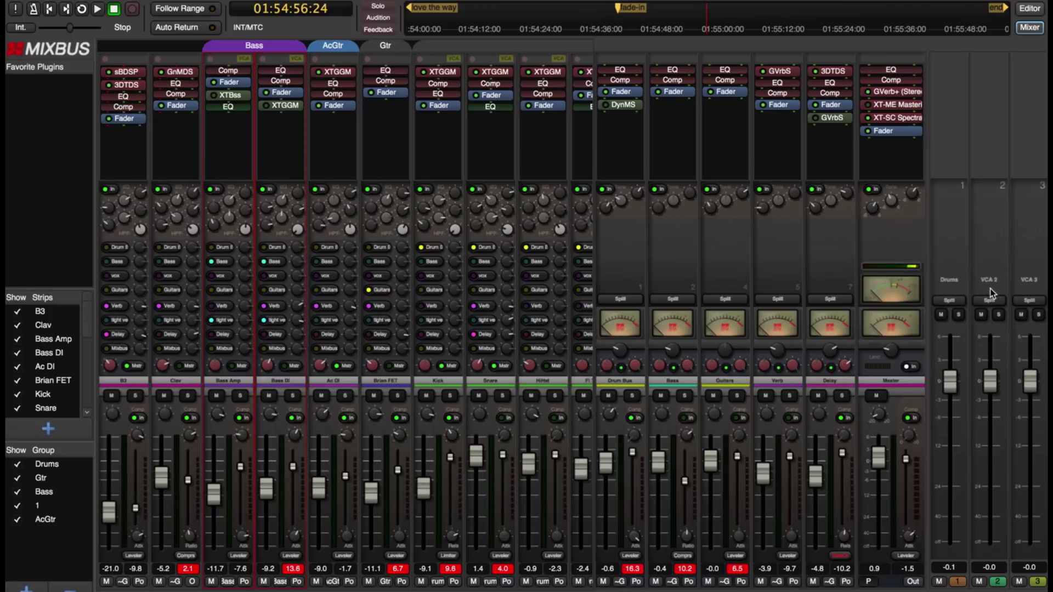
drag(996, 376, 999, 401)
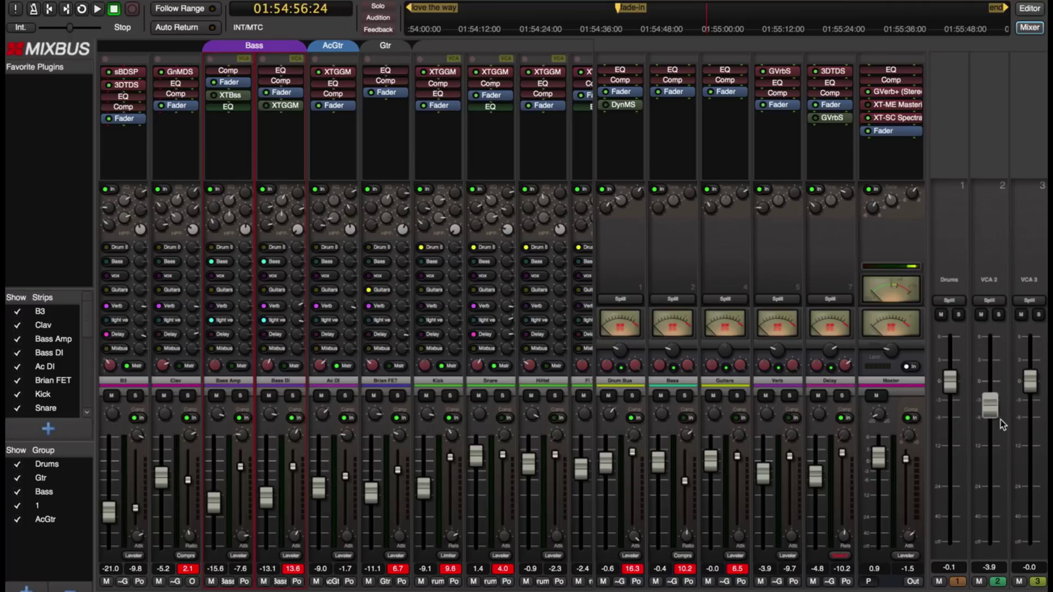
drag(1001, 423, 997, 384)
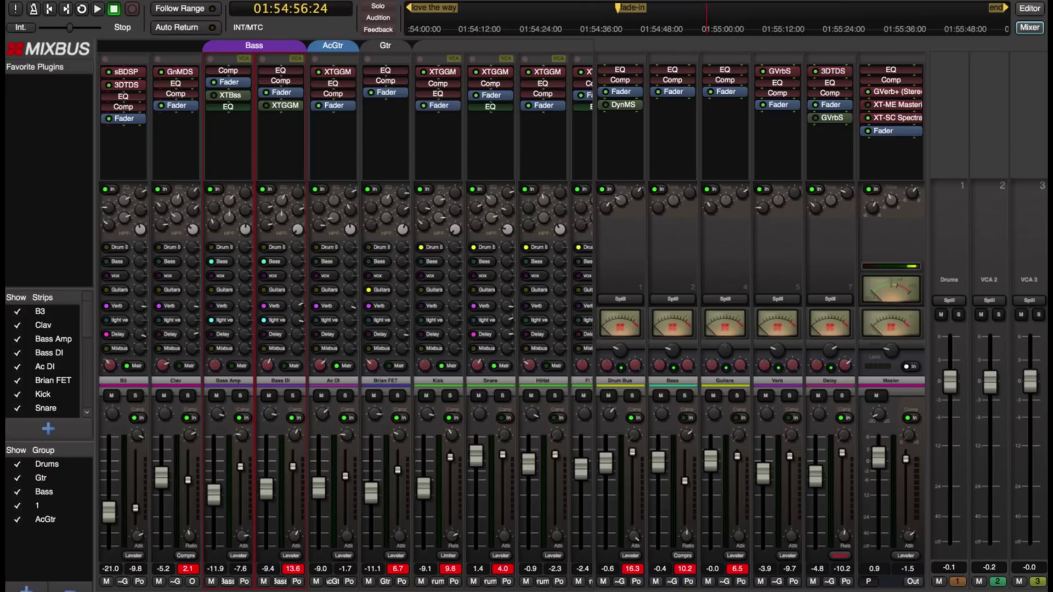
Assign the Kick through Hi Tom strips to VCA 2, then ride it down to about -0.4
scroll(329, 433, right, 6)
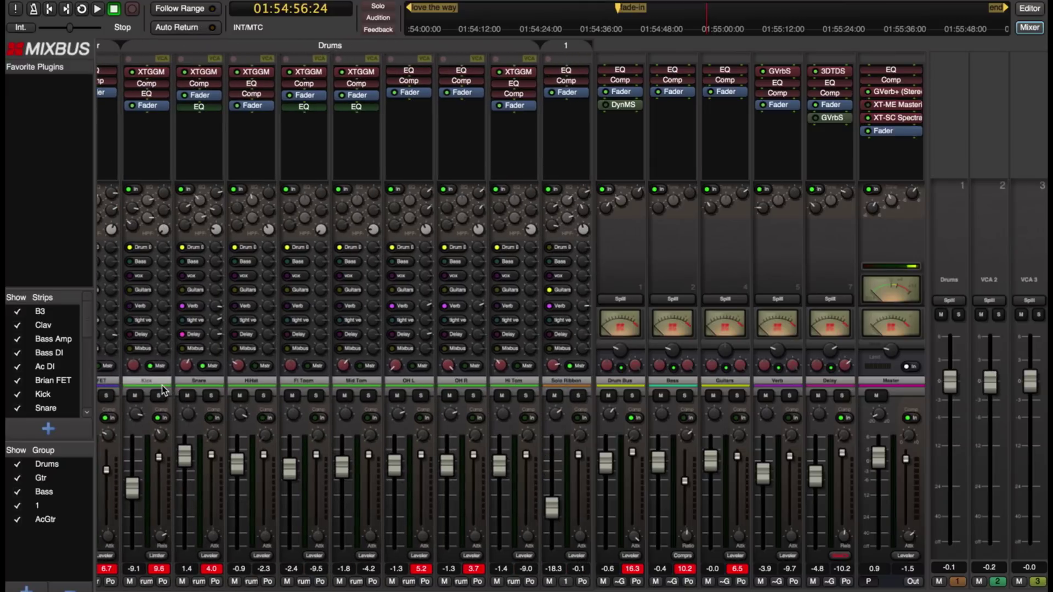
click(162, 386)
shift+click(514, 381)
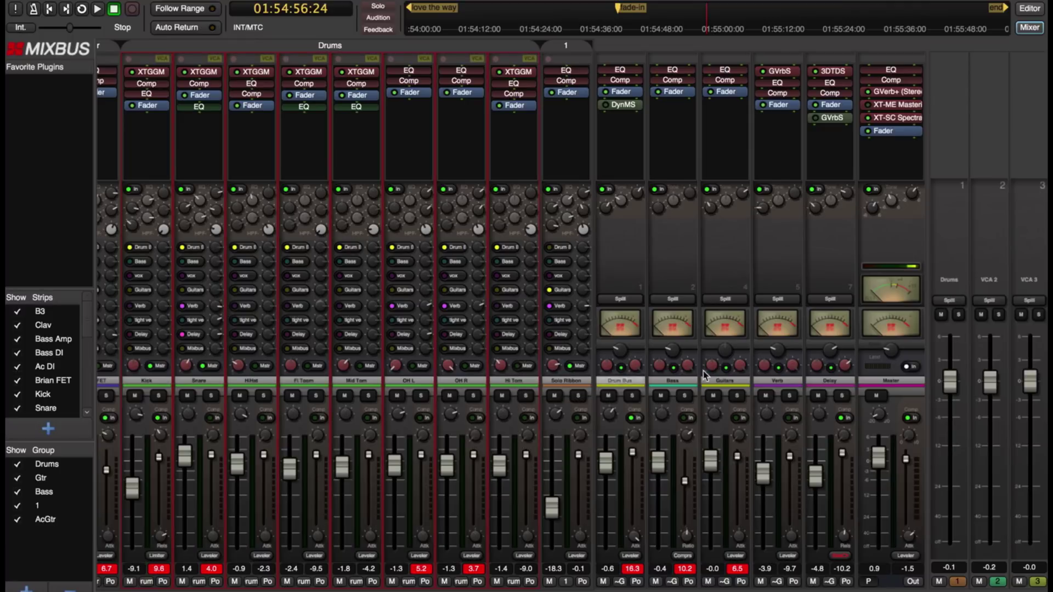
right_click(988, 274)
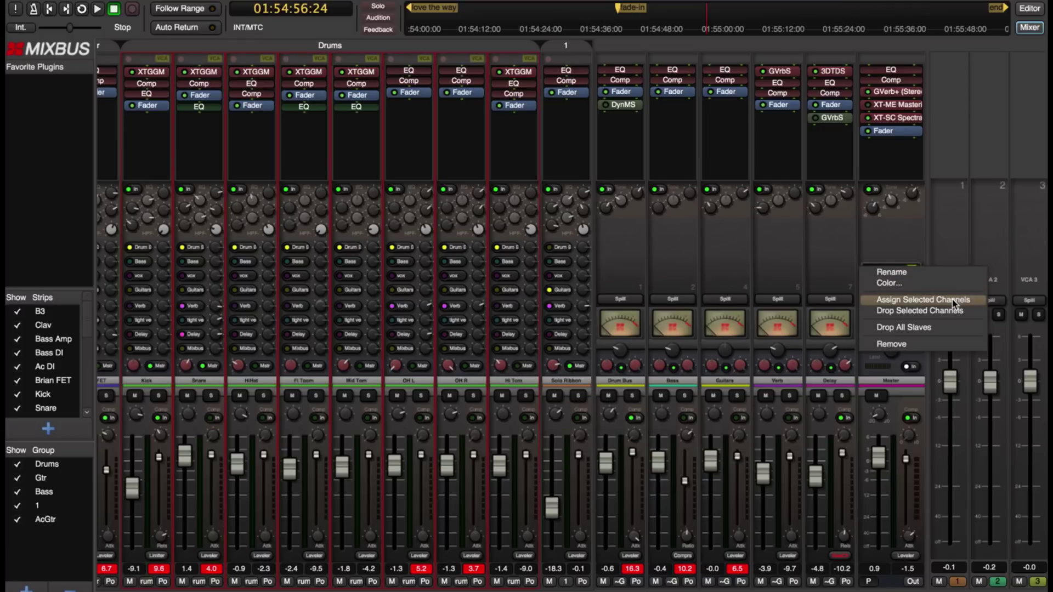
click(923, 300)
drag(991, 381, 995, 409)
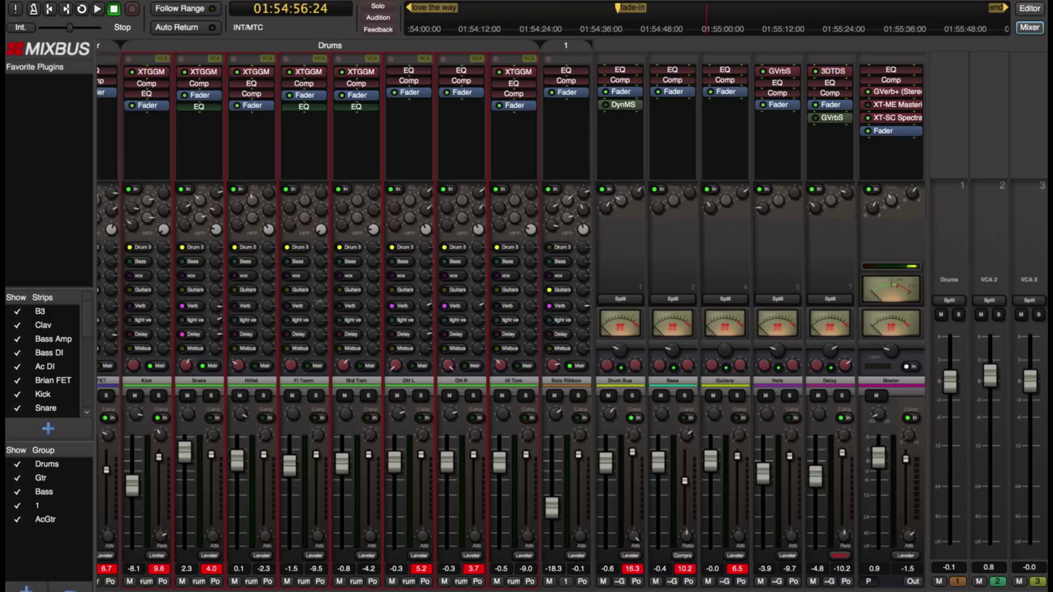
scroll(258, 367, left, 6)
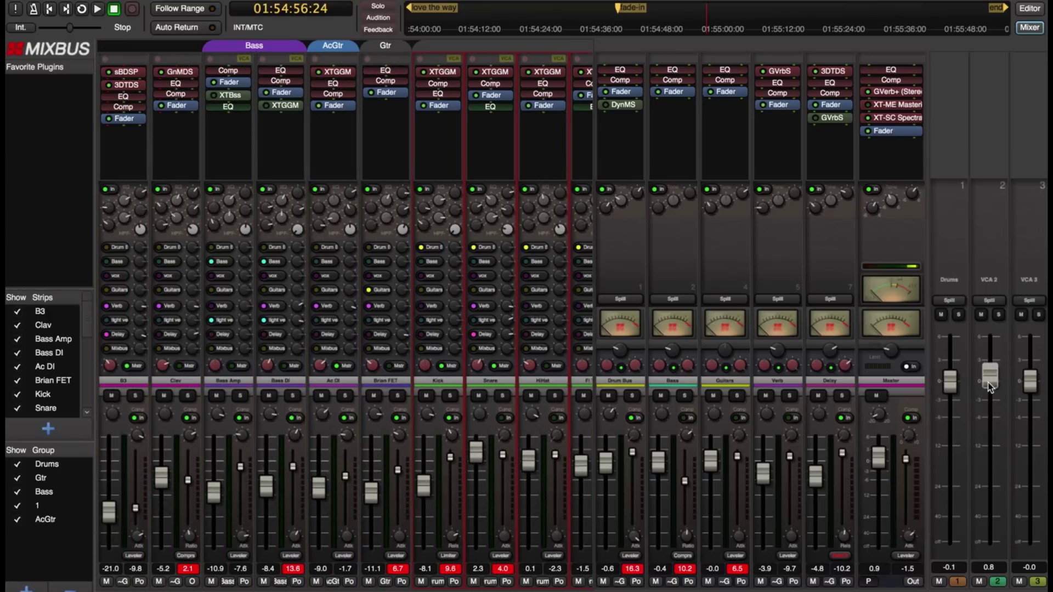
drag(991, 386, 994, 392)
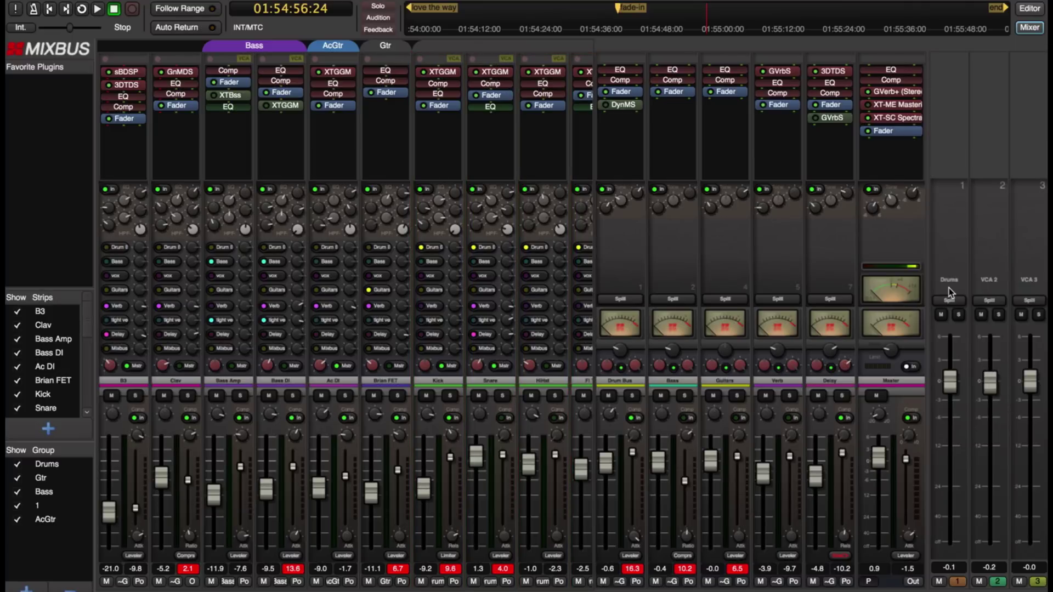
Rename VCA 2 to Rhythm
right_click(985, 285)
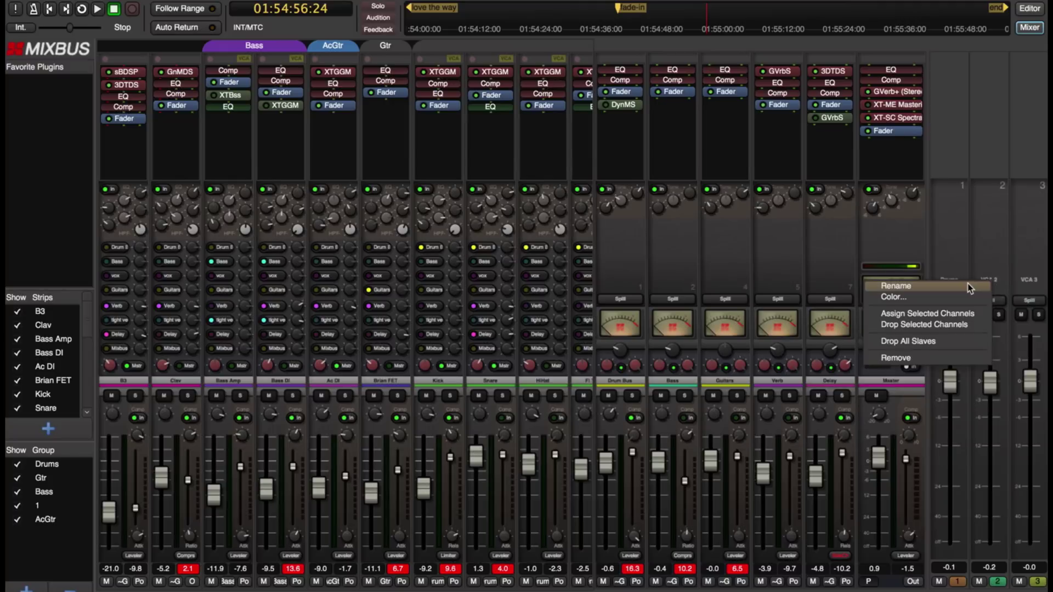
click(968, 285)
text(Rht)
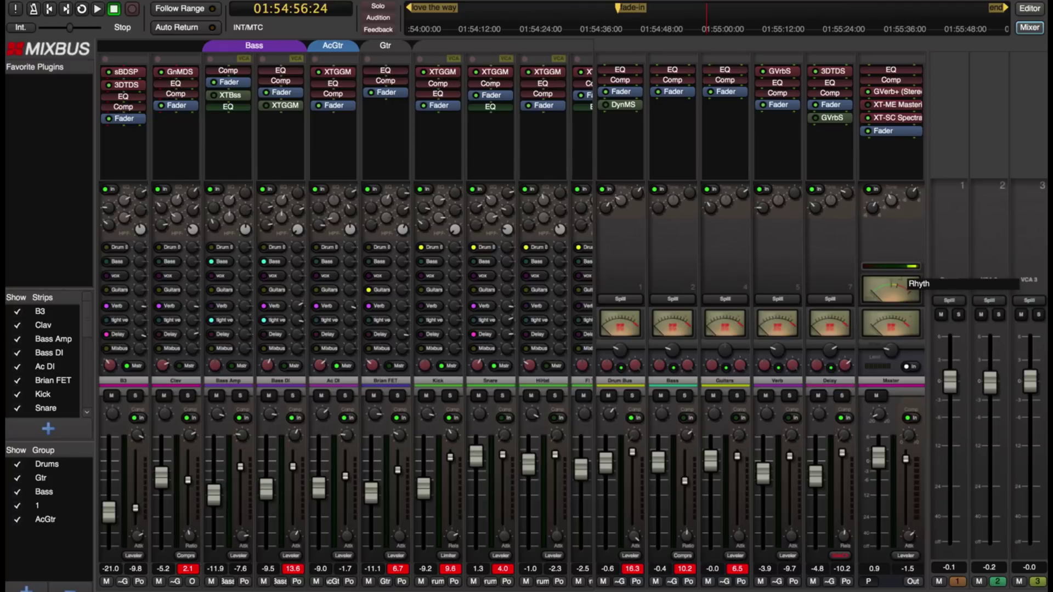
key(Return)
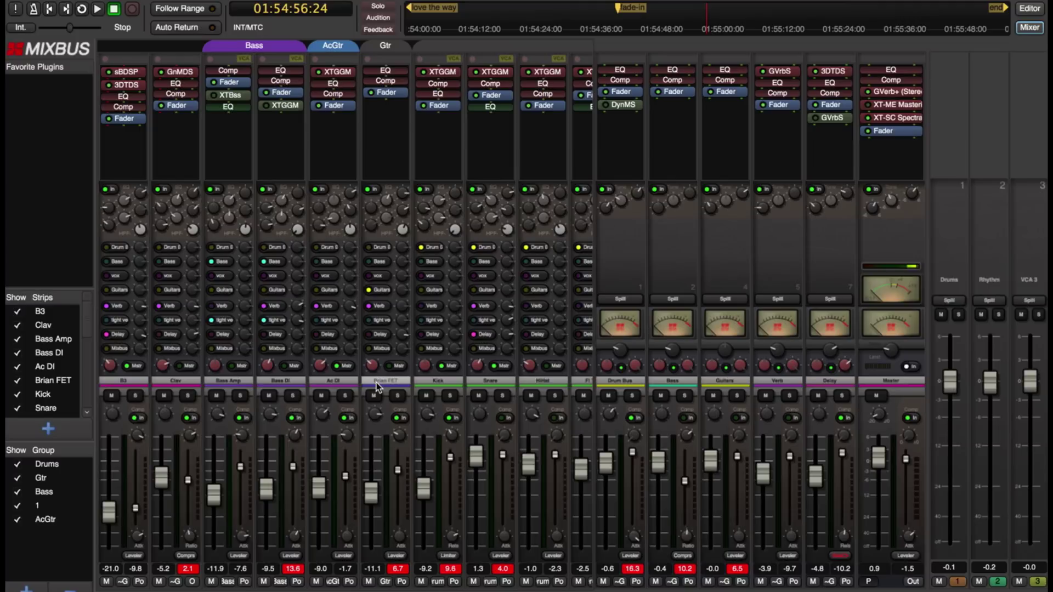
Rename VCA 3 to Guitar
scroll(372, 570, right, 5)
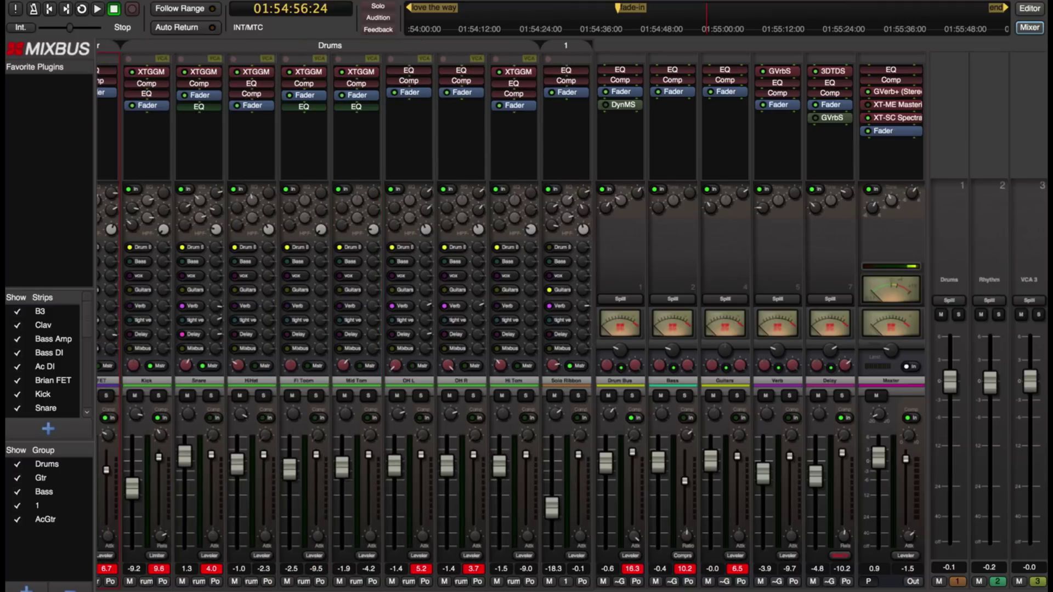
scroll(574, 391, left, 1)
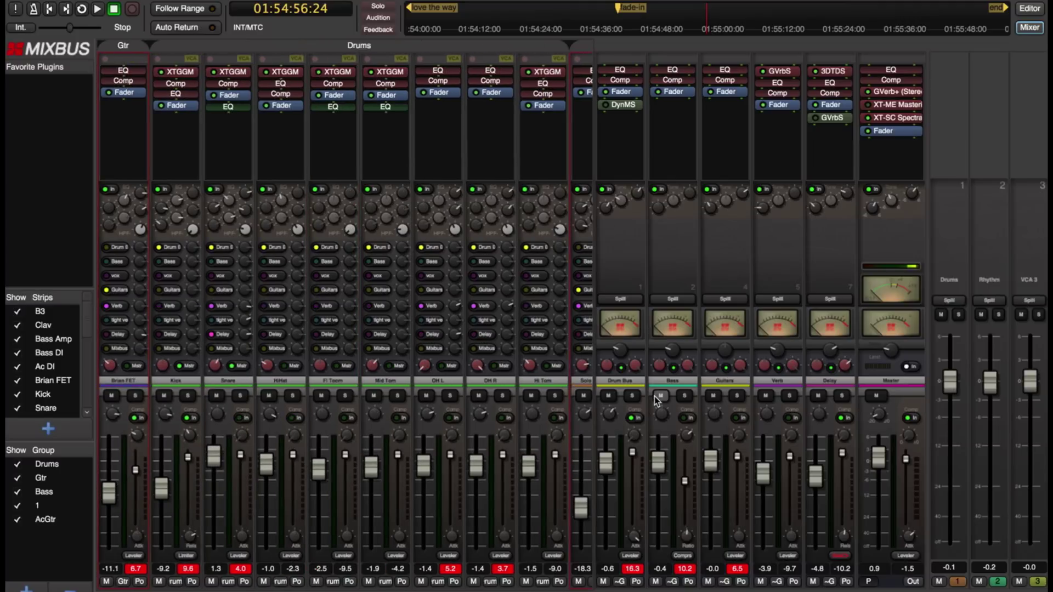
right_click(1043, 248)
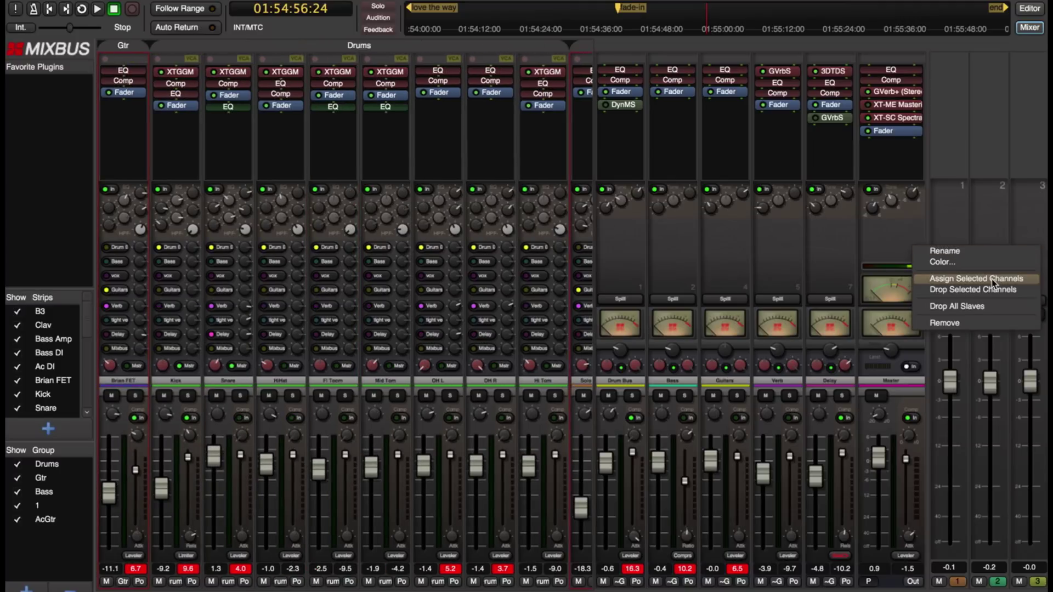
click(1025, 273)
right_click(1026, 284)
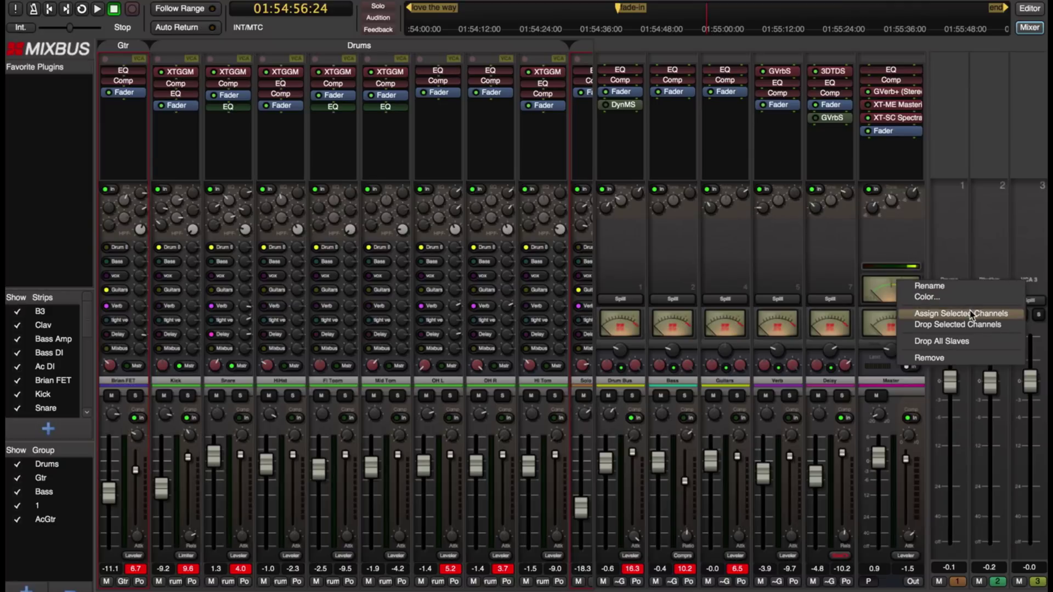
click(955, 279)
text(G)
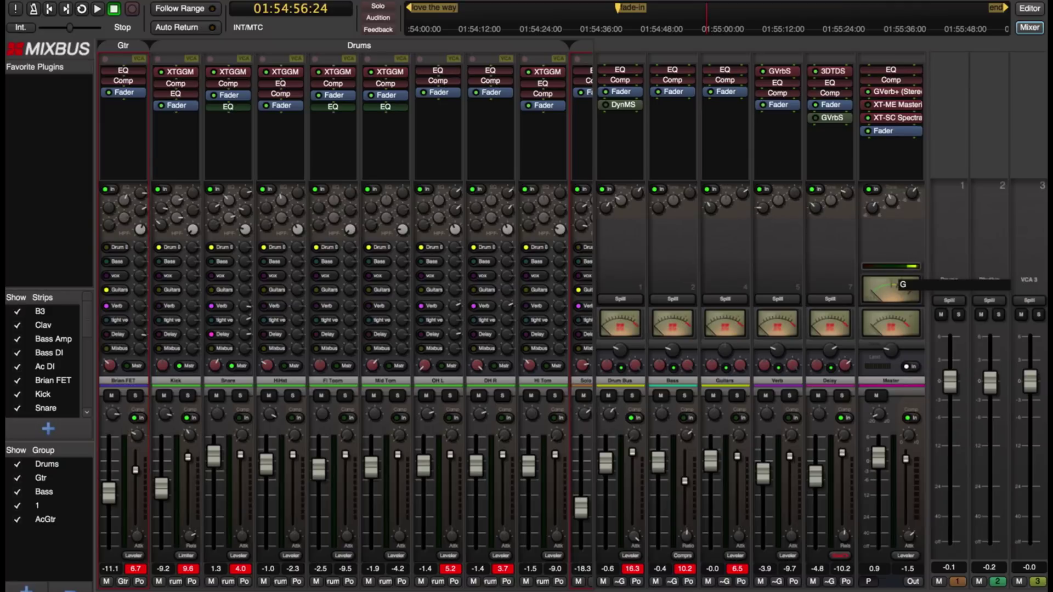
text(uitar)
key(Return)
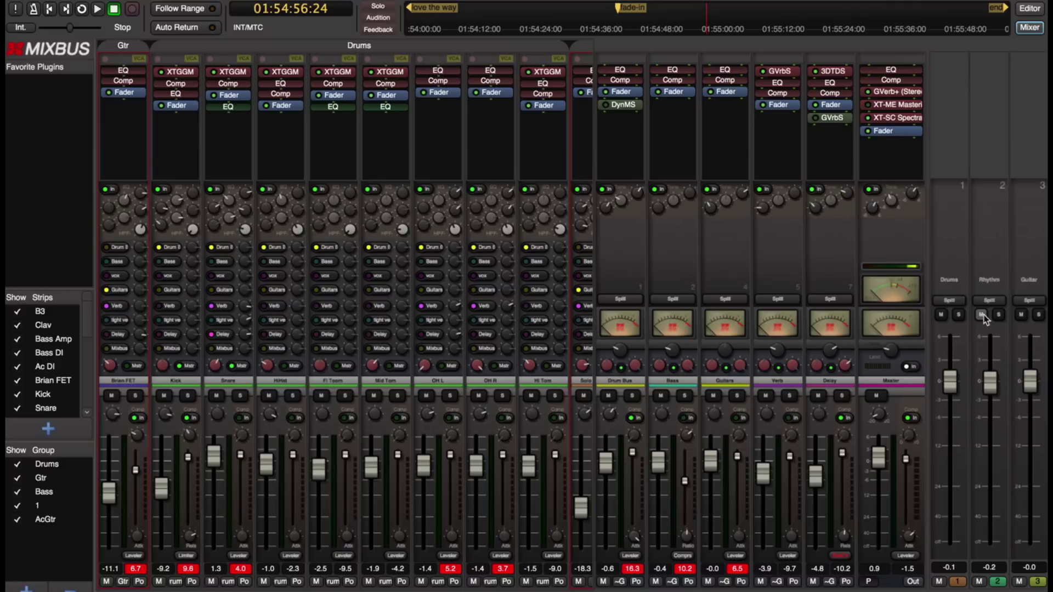
drag(1031, 381, 1032, 414)
drag(995, 384, 951, 382)
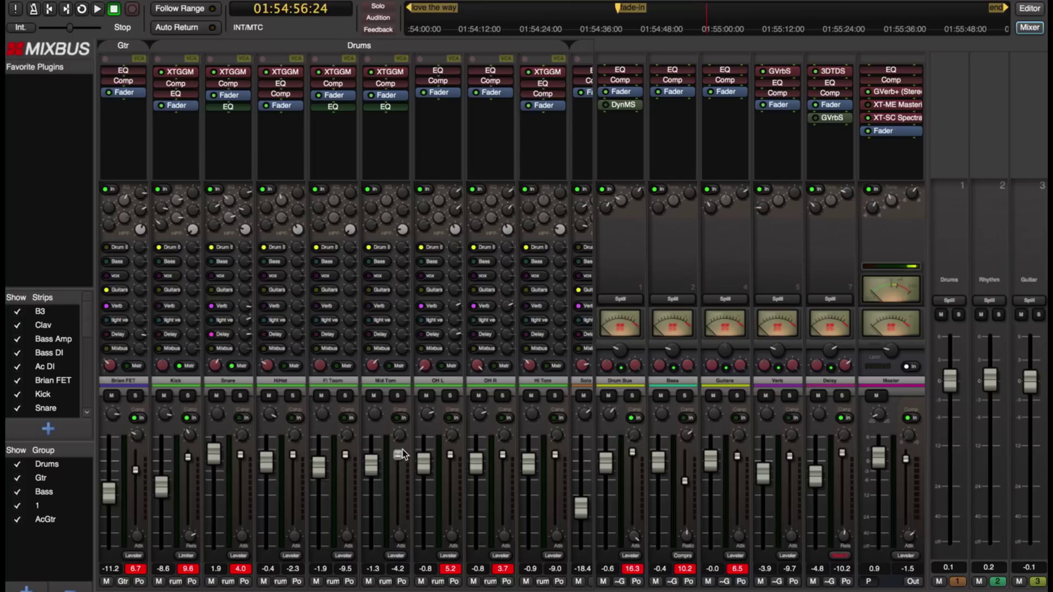
drag(950, 389, 950, 436)
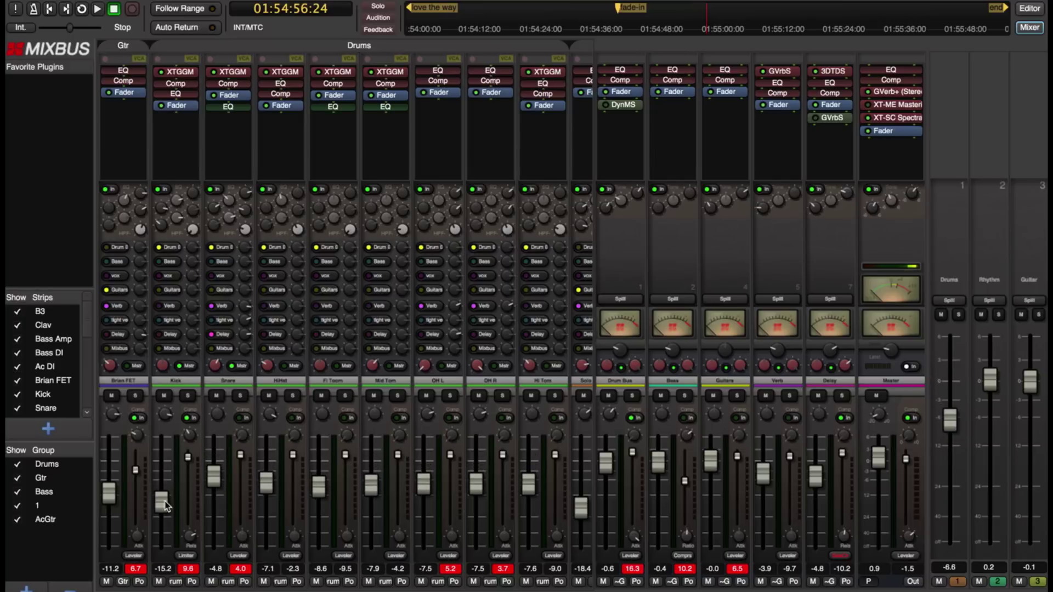
scroll(214, 588, left, 6)
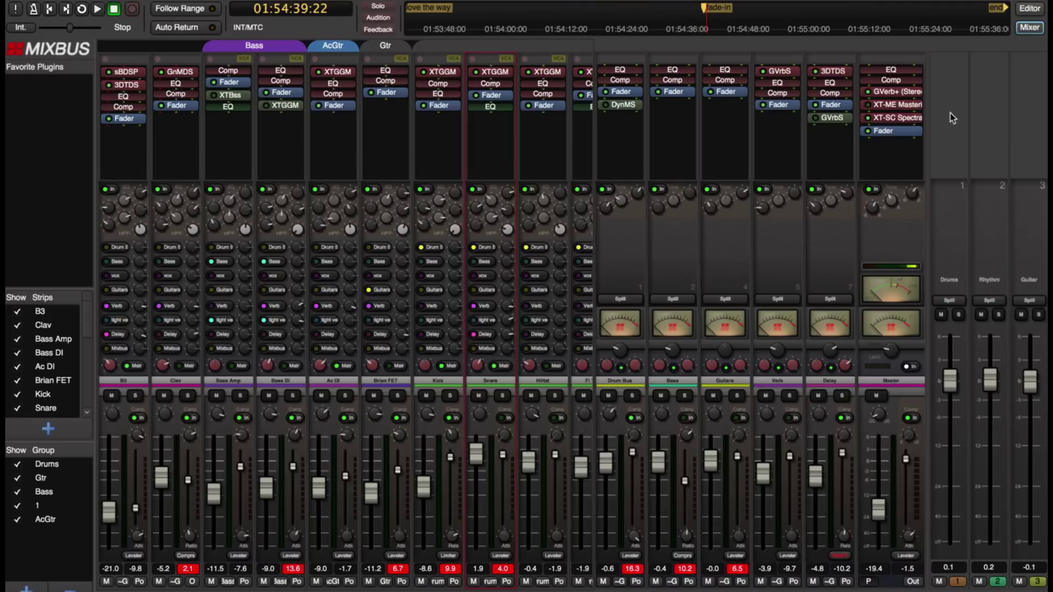
In the editor, add a Fader automation lane to VCA 1 : Drums set to Touch mode
click(1030, 8)
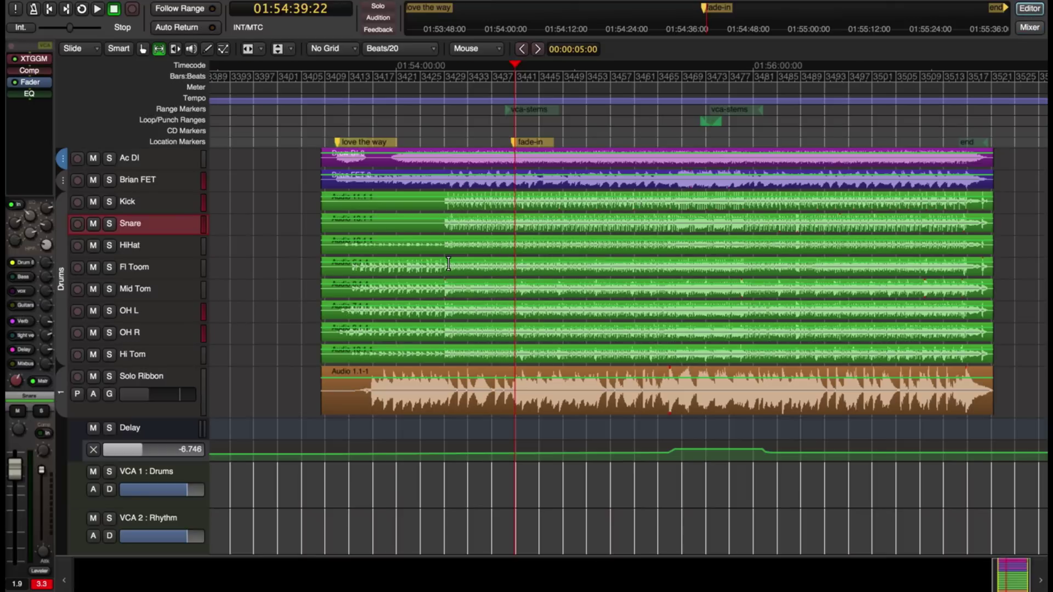
scroll(448, 263, down, 6)
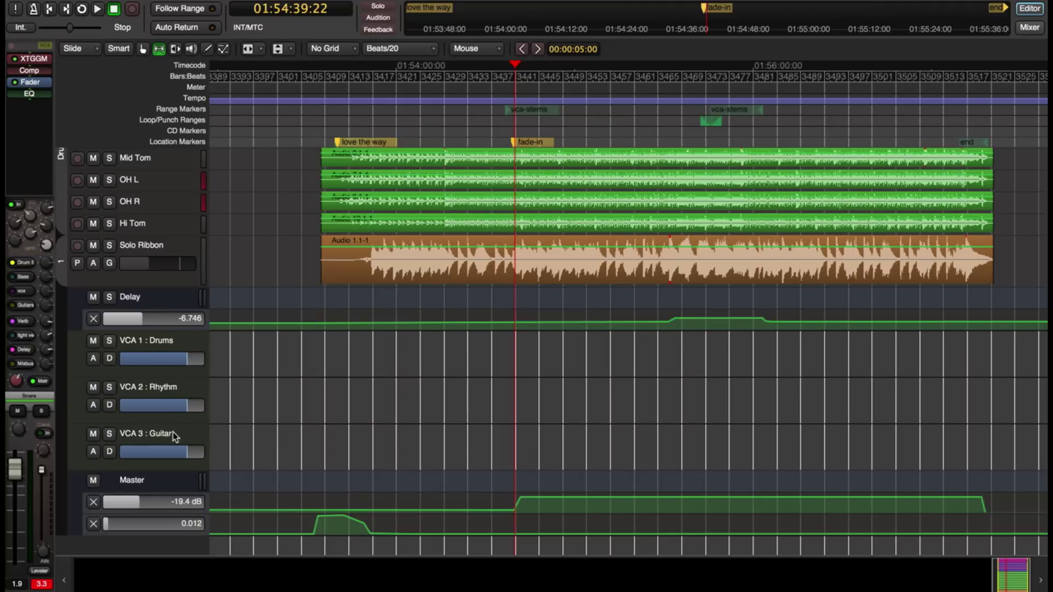
click(93, 358)
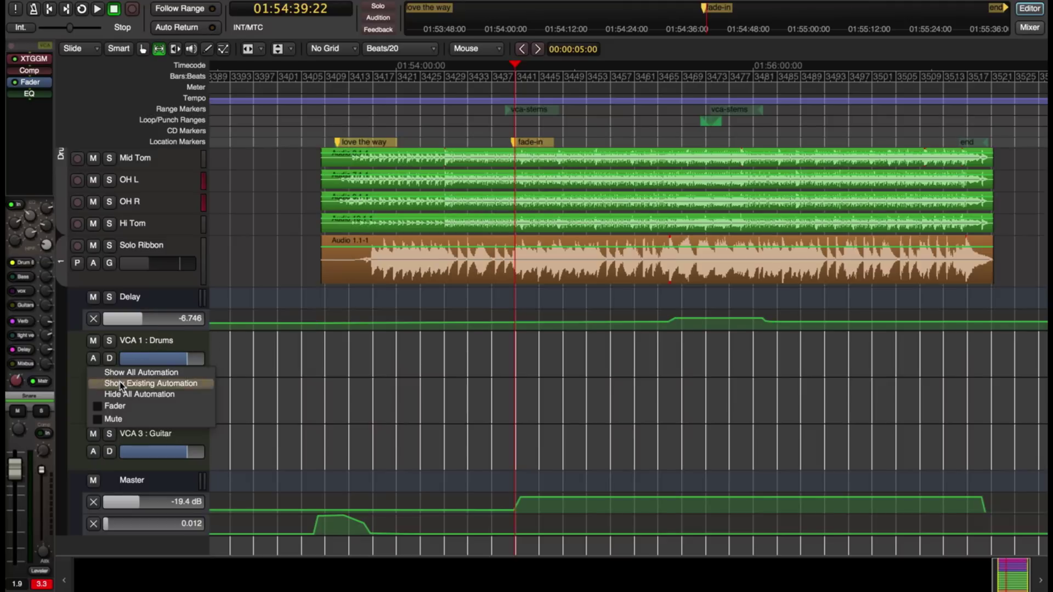
click(137, 406)
click(194, 404)
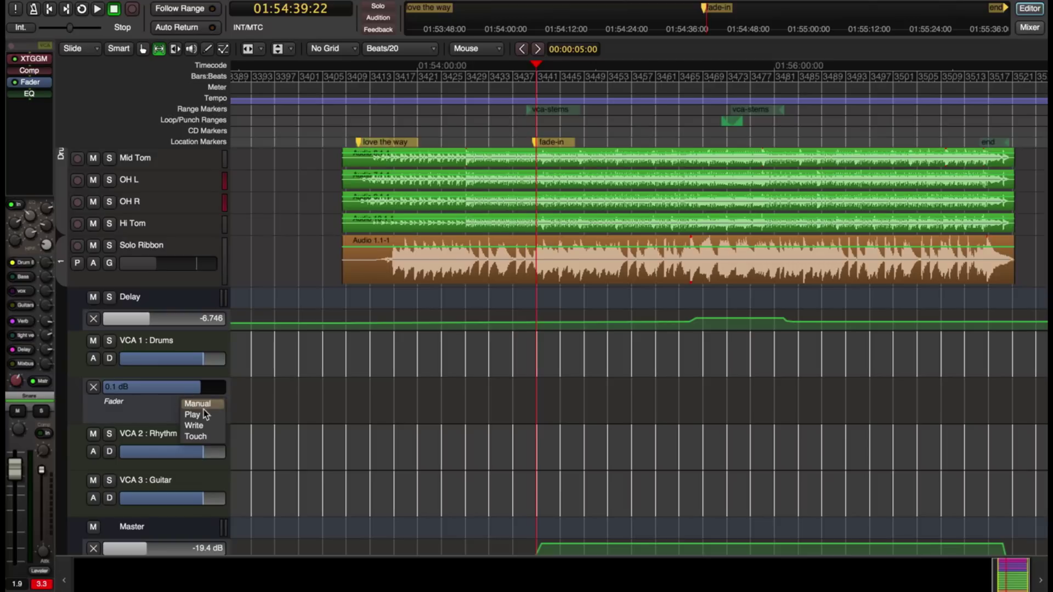
click(196, 437)
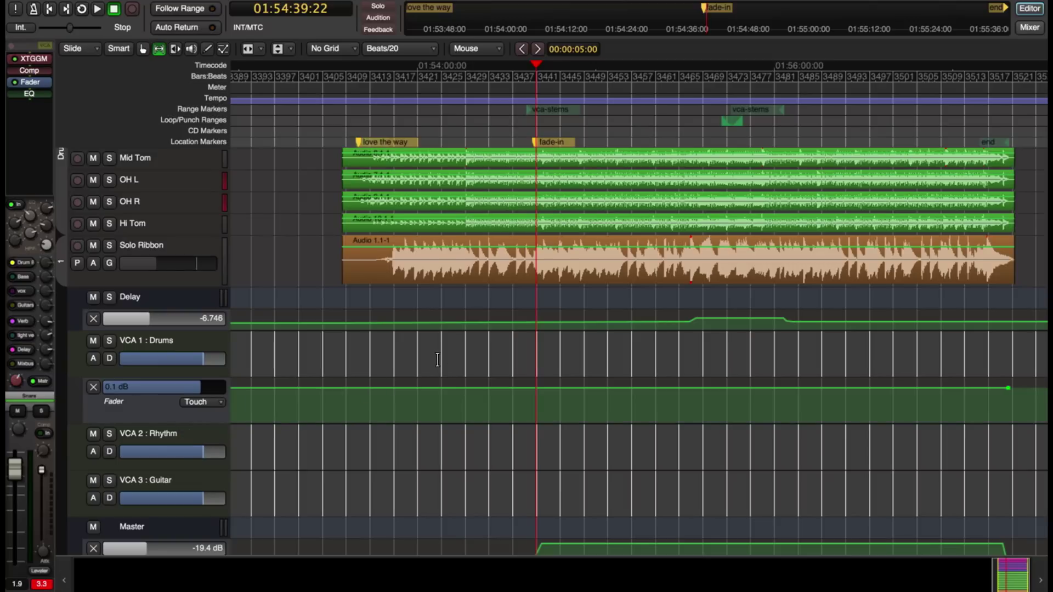
During playback, pull the Drums VCA fader down in the lane and in the mixer to write two dips
key(space)
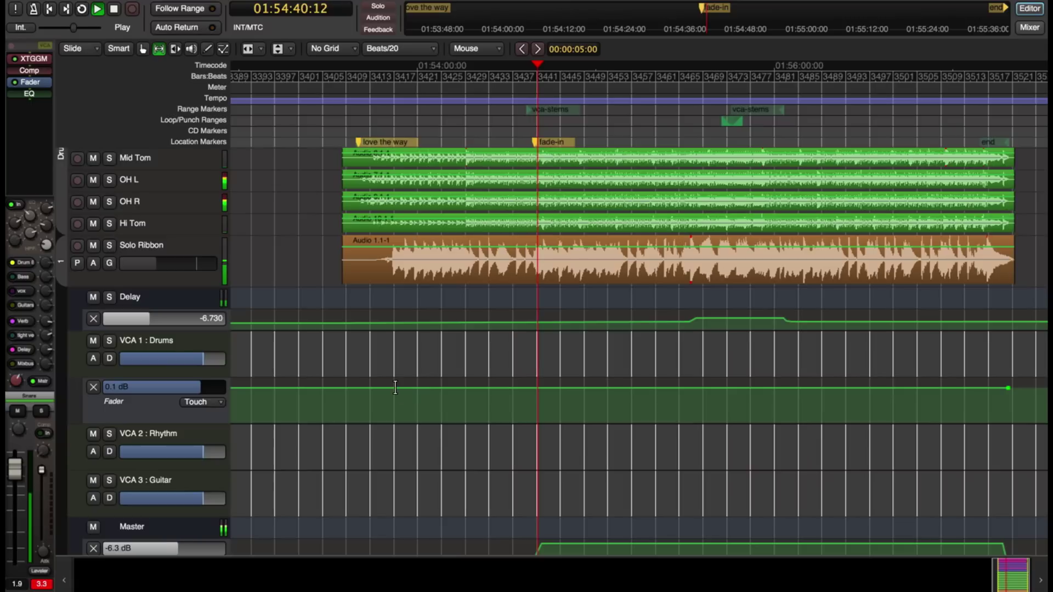
mouse_move(214, 395)
mouse_down()
mouse_move(142, 396)
mouse_move(201, 394)
mouse_up()
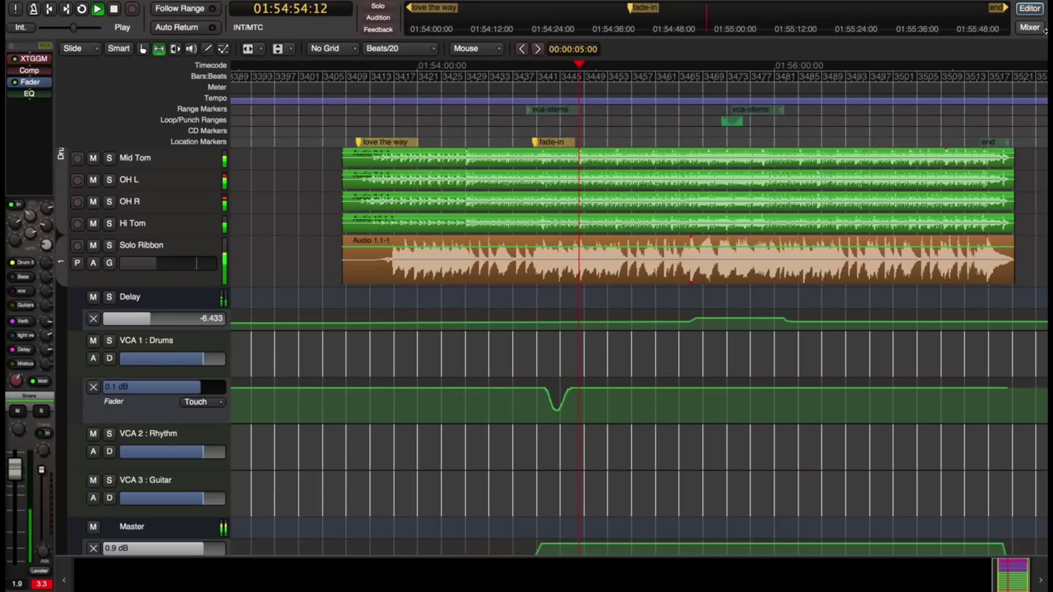
key(alt+m)
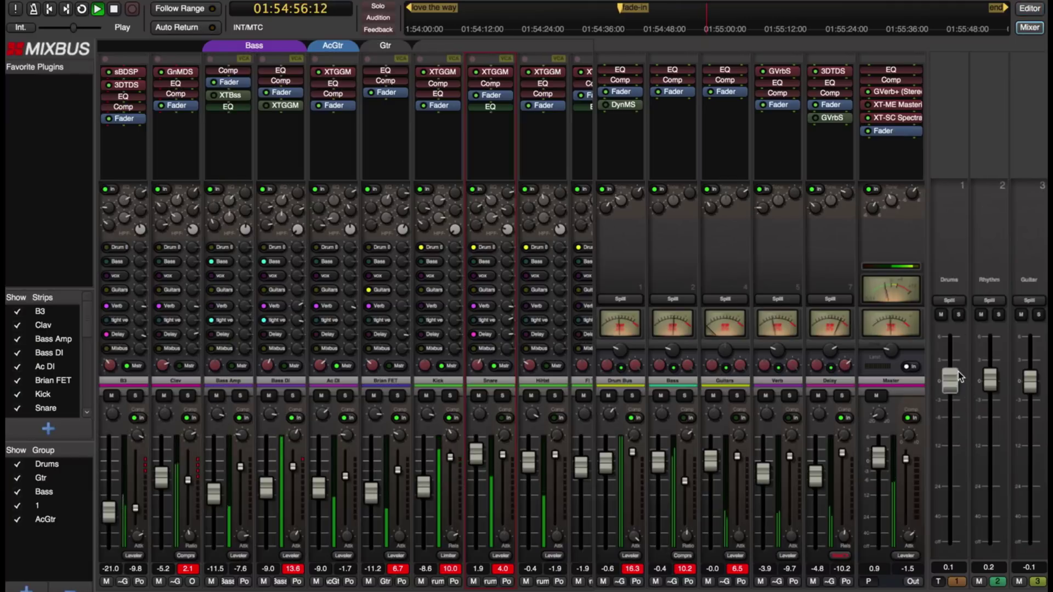
mouse_move(956, 380)
mouse_down()
mouse_move(955, 447)
mouse_move(956, 370)
mouse_up()
click(1032, 9)
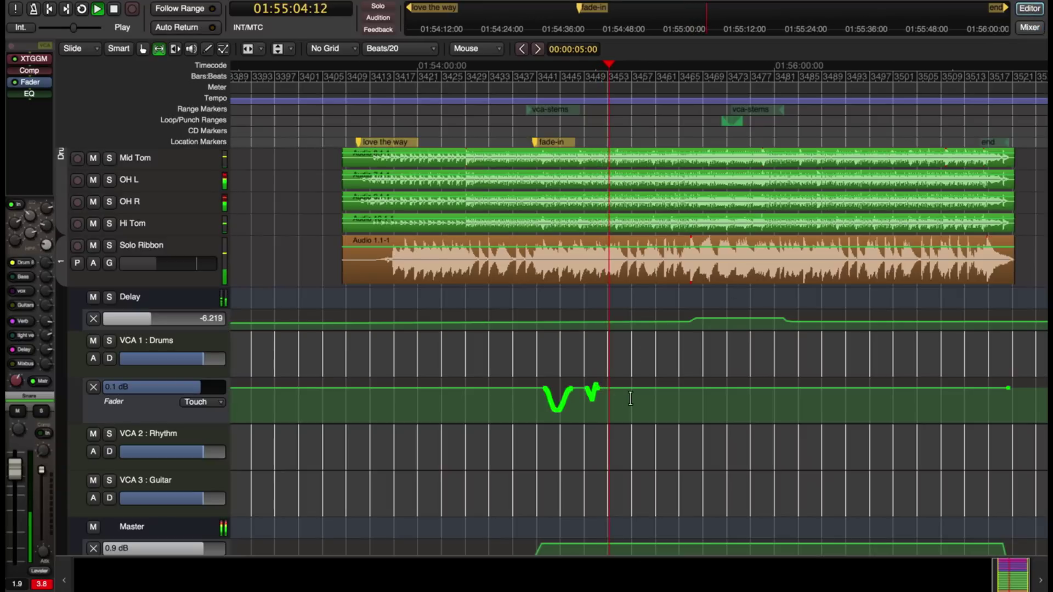
Stop playback, make the Snare track taller and add an enlarged Fader automation lane beneath it
key(space)
scroll(131, 203, up, 5)
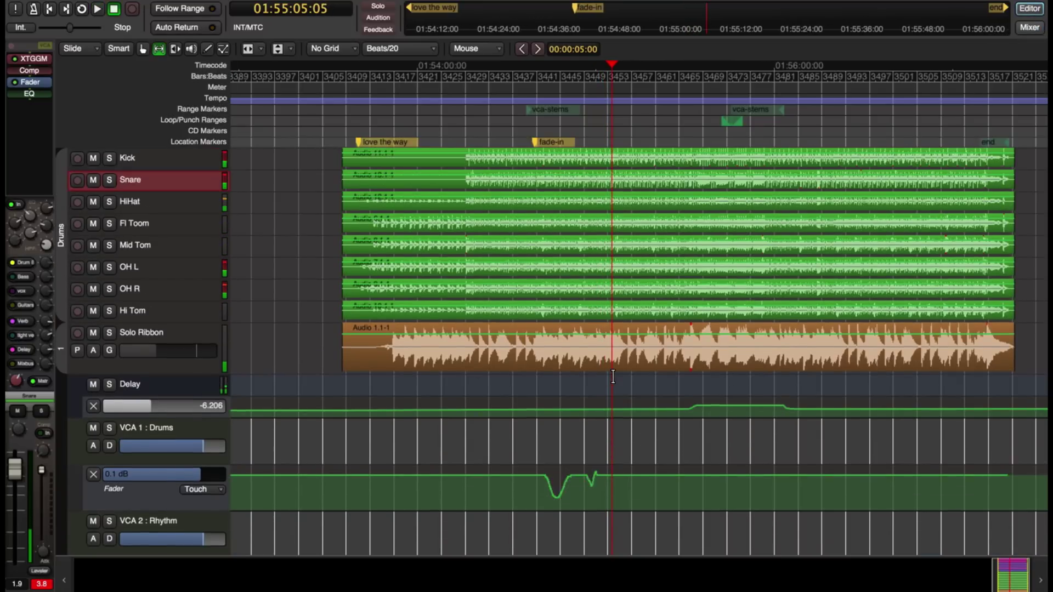
drag(152, 209, 156, 235)
click(94, 224)
click(197, 280)
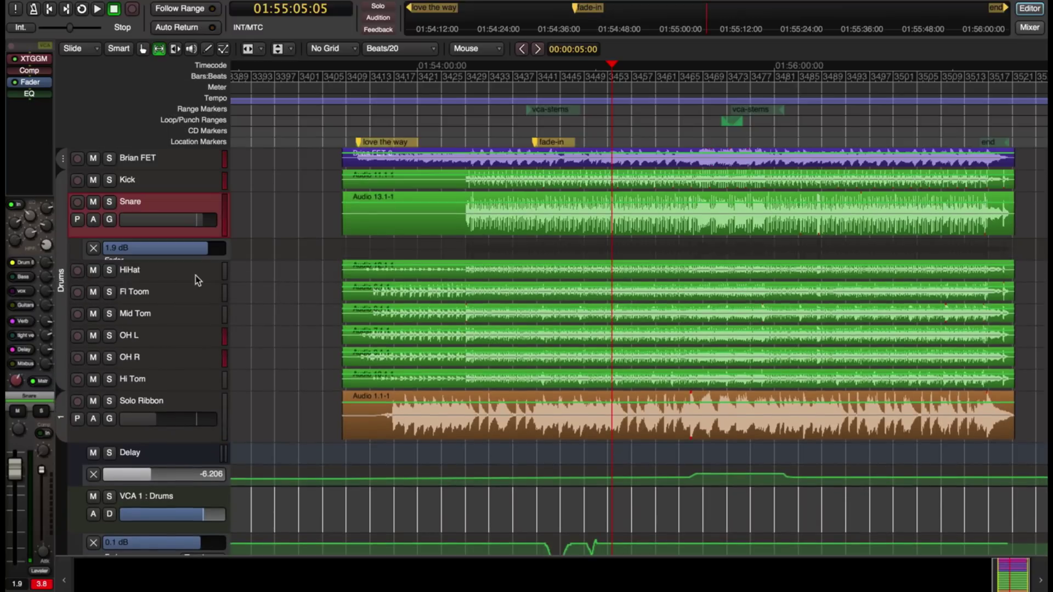
drag(195, 254, 195, 277)
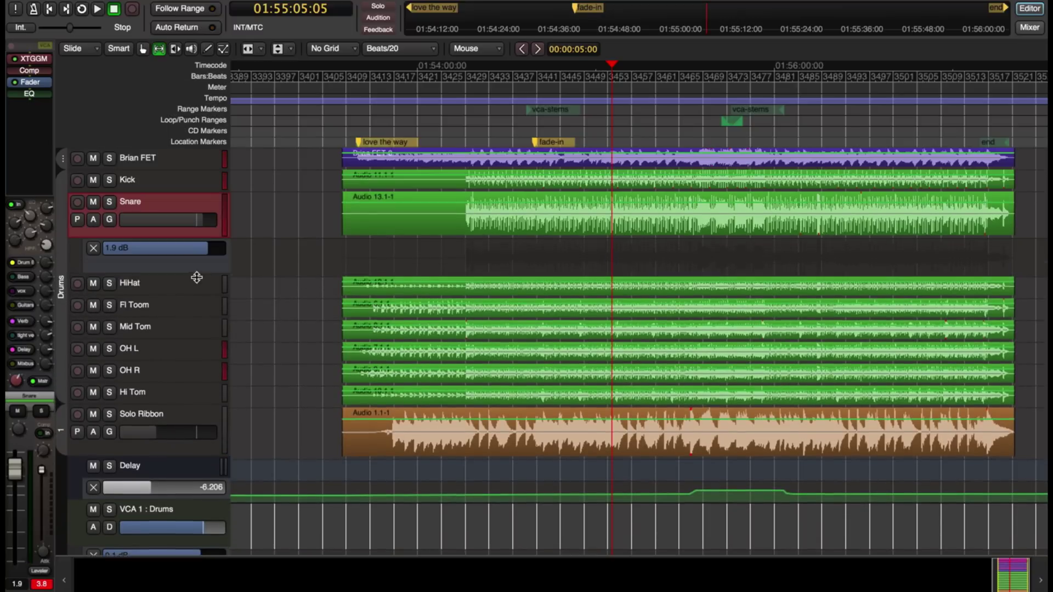
Move the playhead back before the dips and replay them
scroll(414, 270, down, 2)
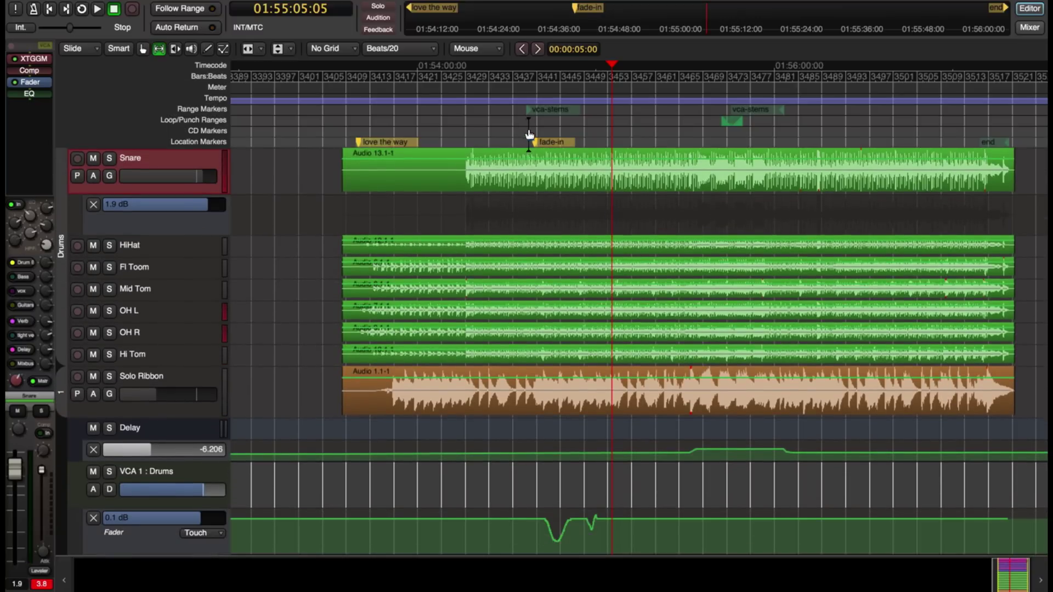
drag(529, 134, 547, 132)
key(space)
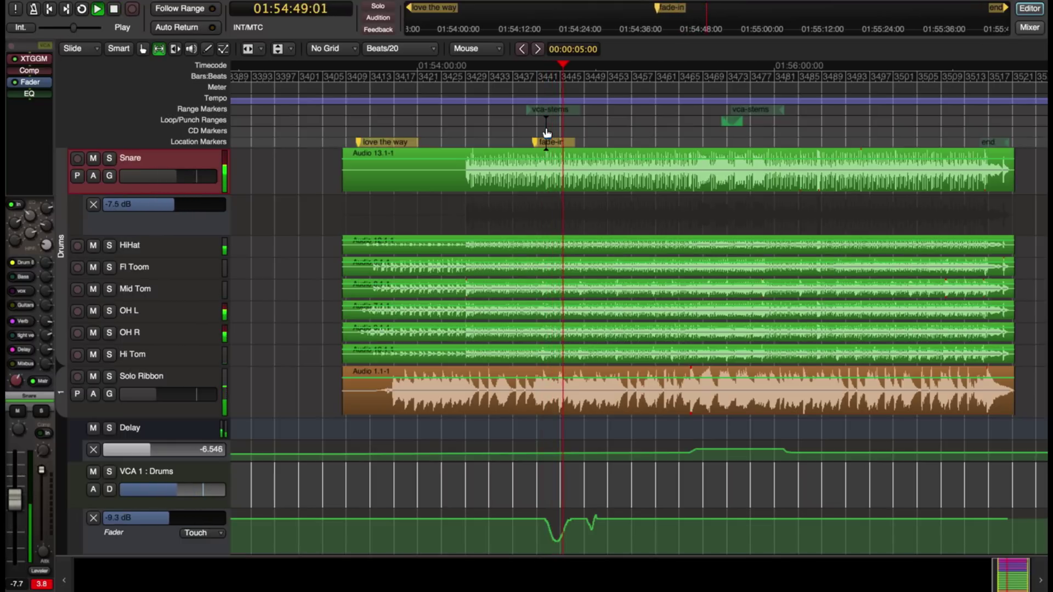
key(space)
drag(547, 133, 543, 132)
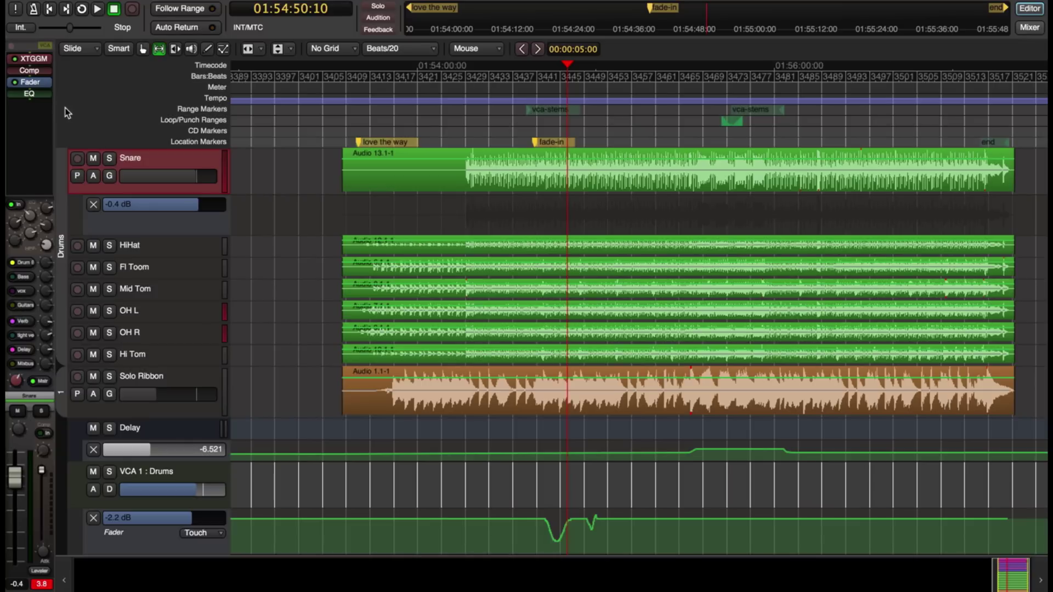
Unassign the Snare strip from the Drums VCA in the editor-mixer routing view
click(31, 48)
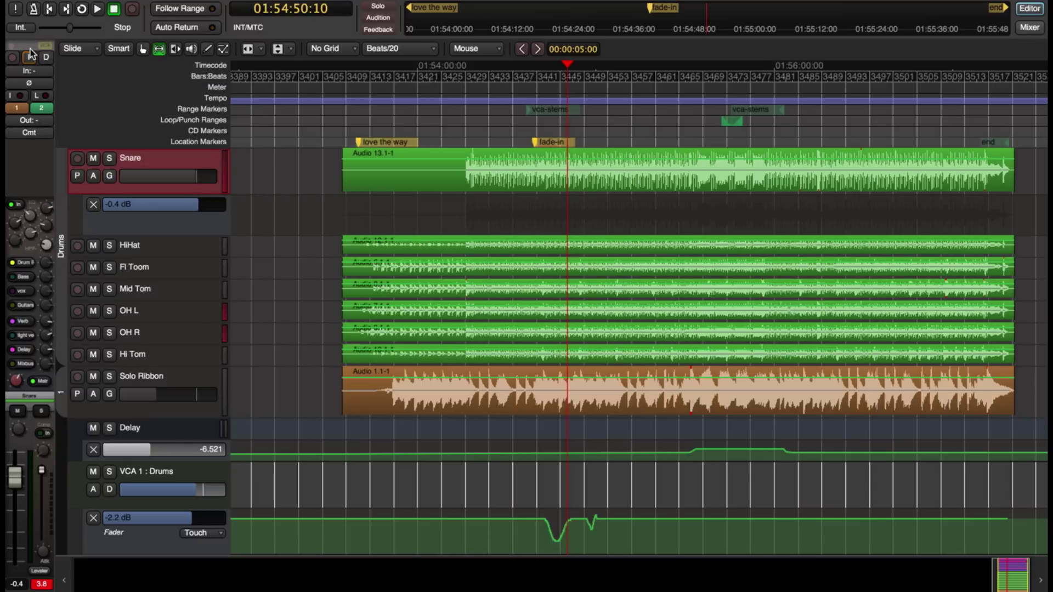
click(24, 110)
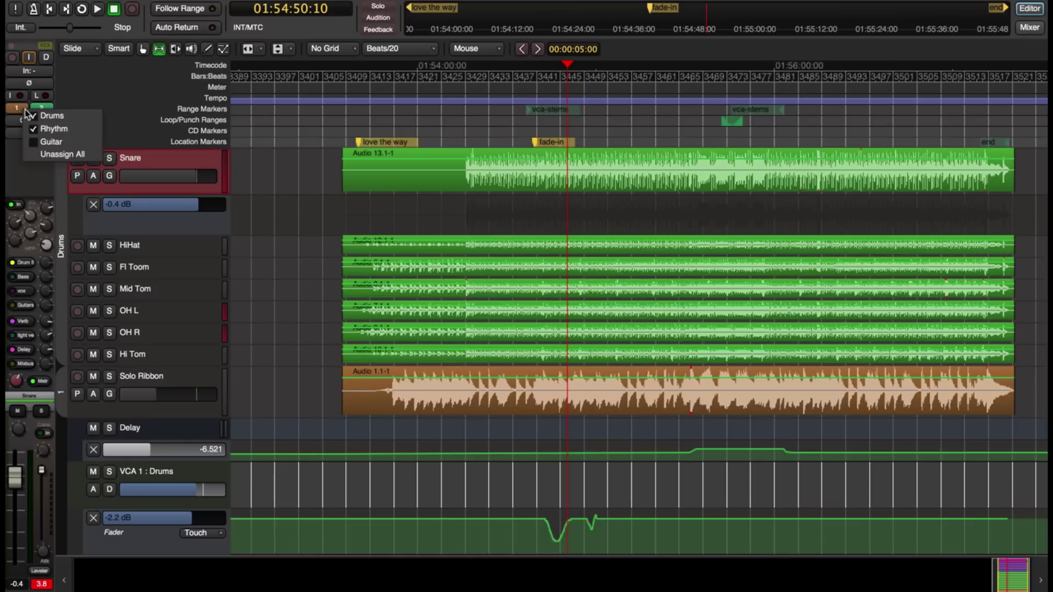
click(52, 116)
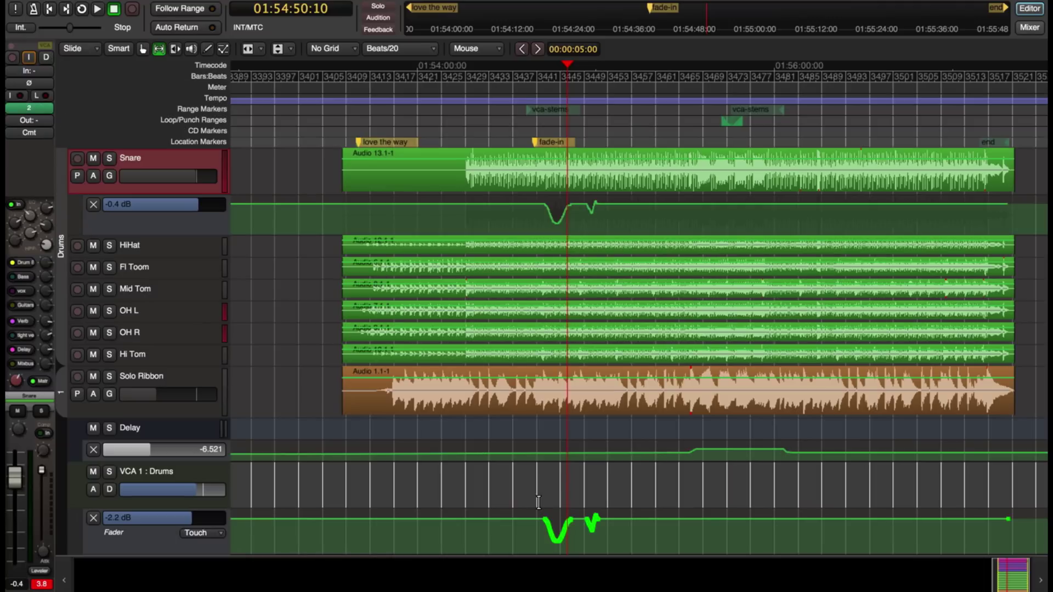